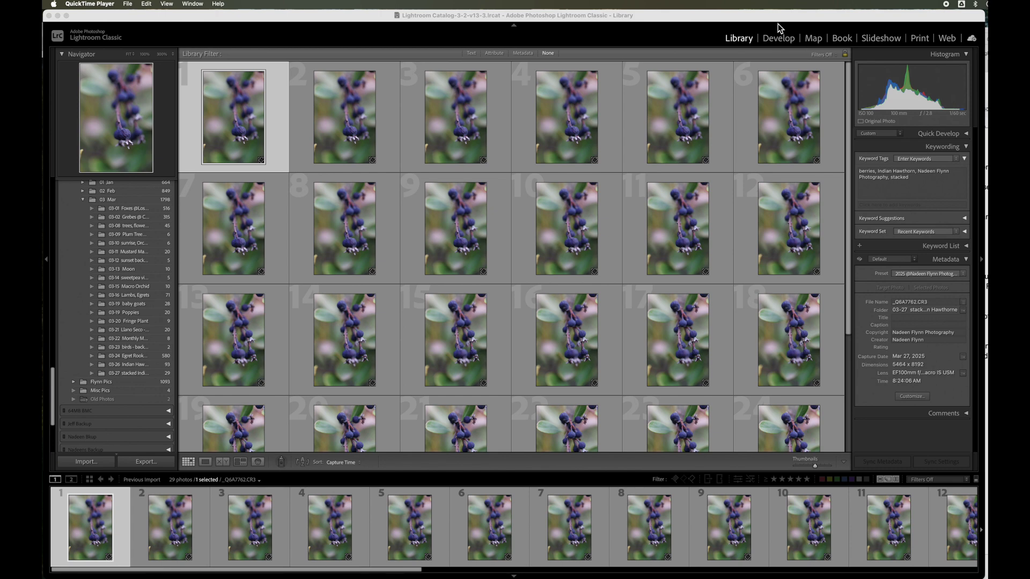
- Select all 29 berry photos in the Develop module and open them as layers in Photoshop
click(777, 39)
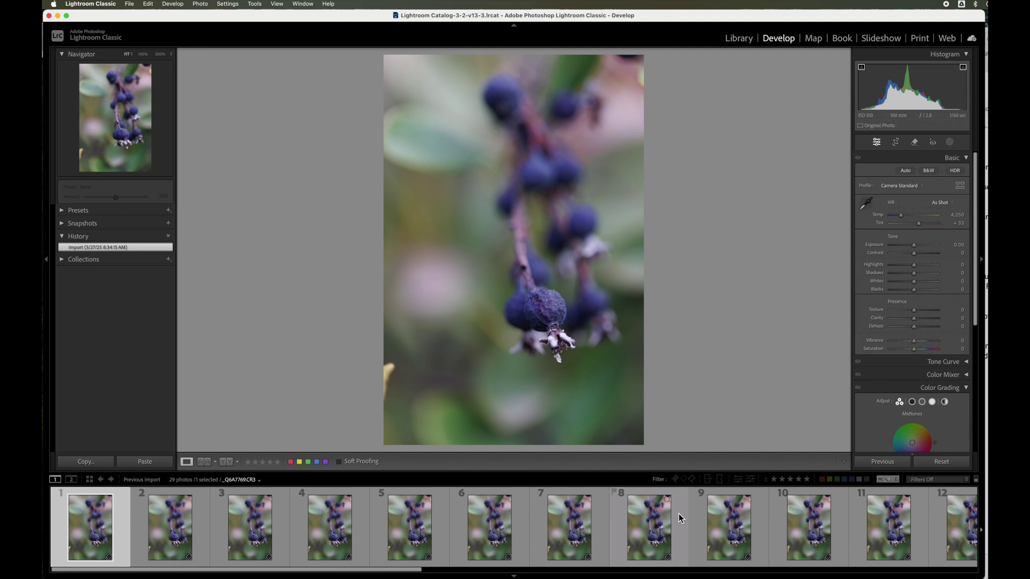
scroll(680, 519, right, 10)
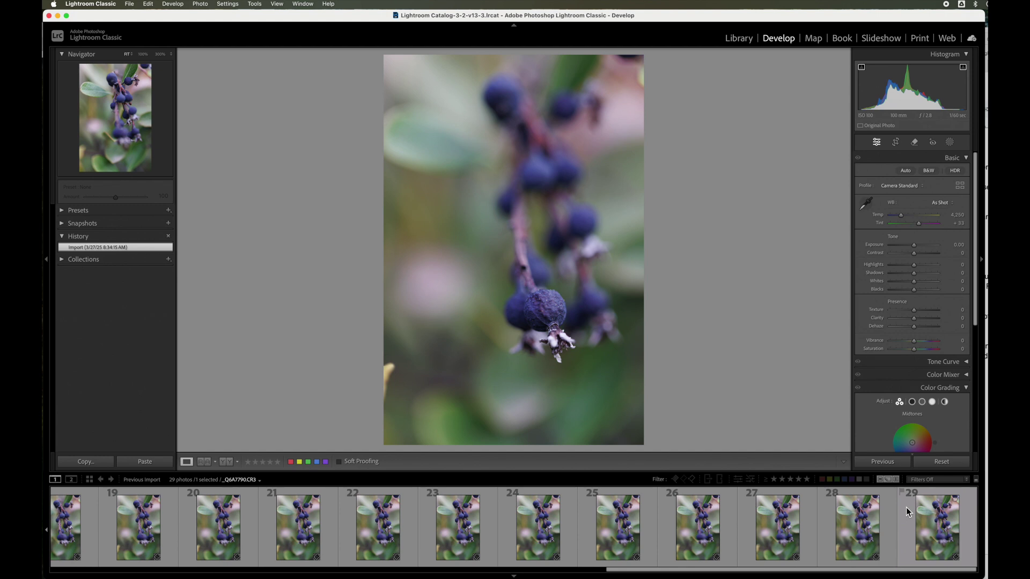
key(super+a)
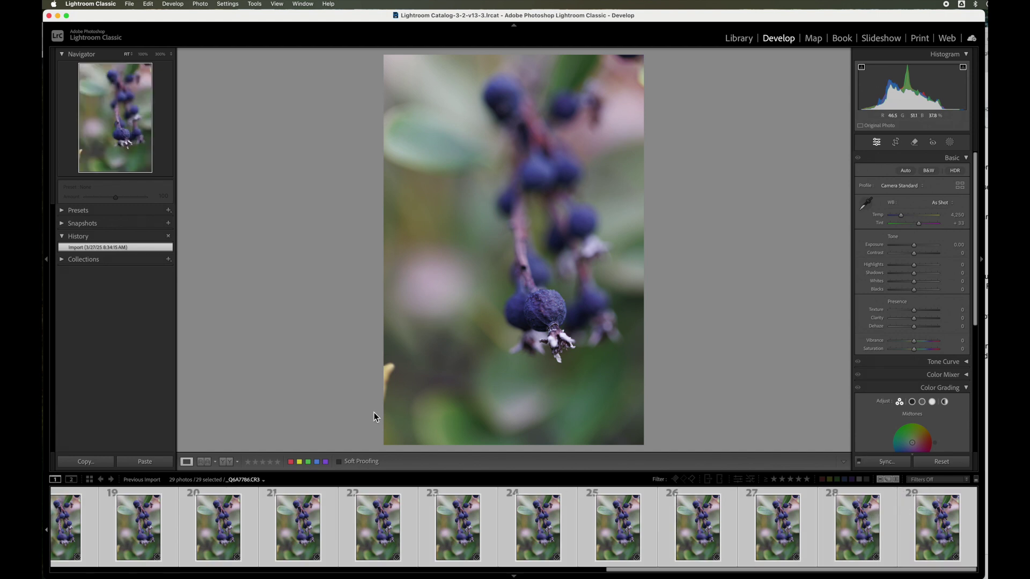
click(202, 6)
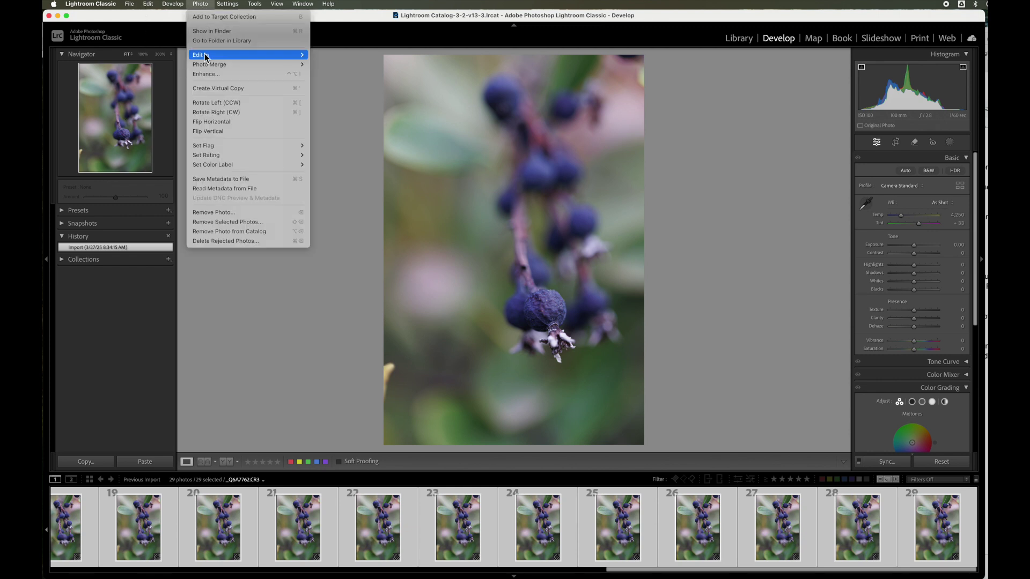
mouse_move(206, 56)
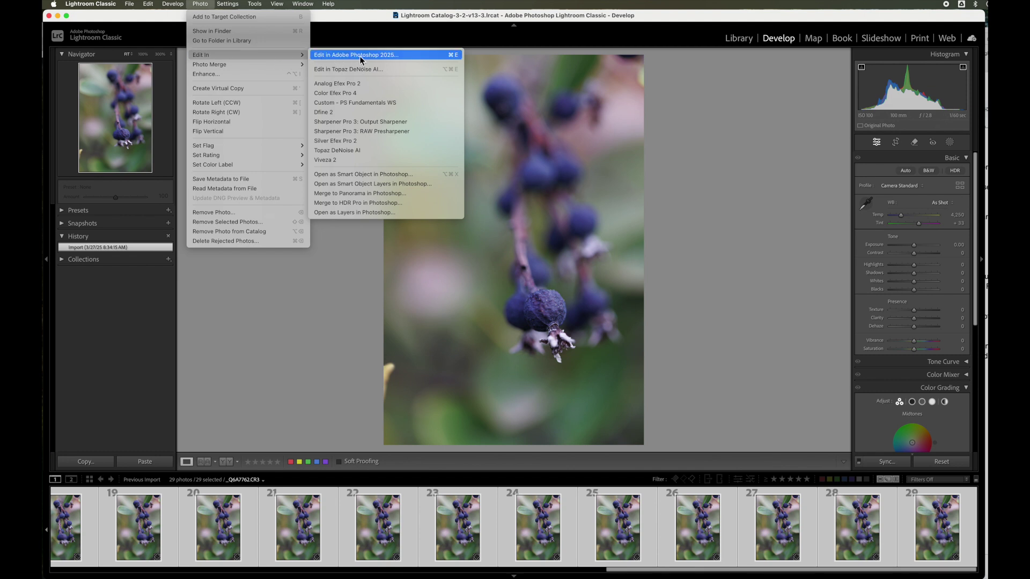
click(404, 212)
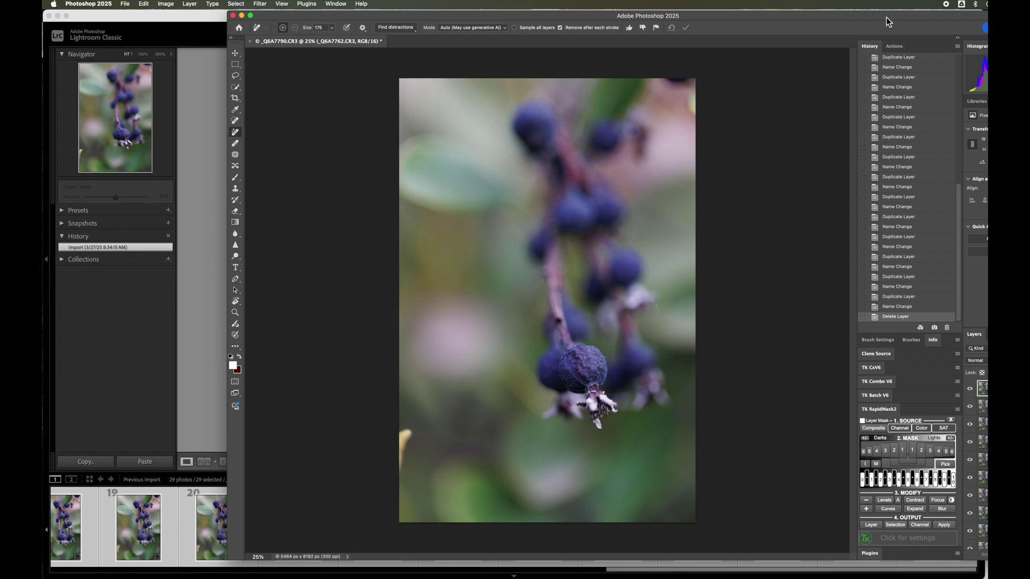
- Fit the Photoshop window on the screen and select all layers from _Q6A7762.CR3 through _Q6A7790.CR3
drag(887, 15, 712, 5)
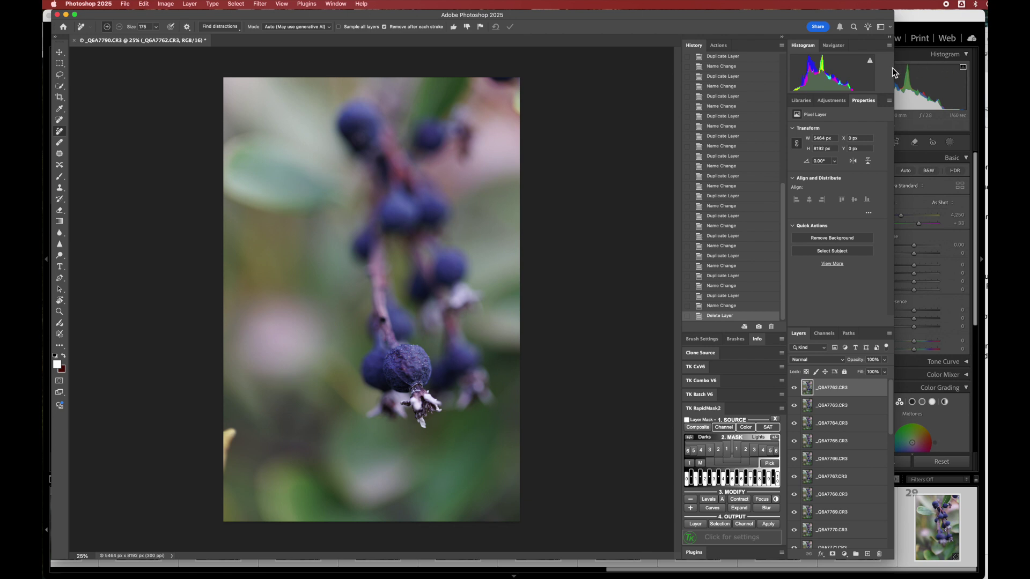
drag(895, 67, 967, 66)
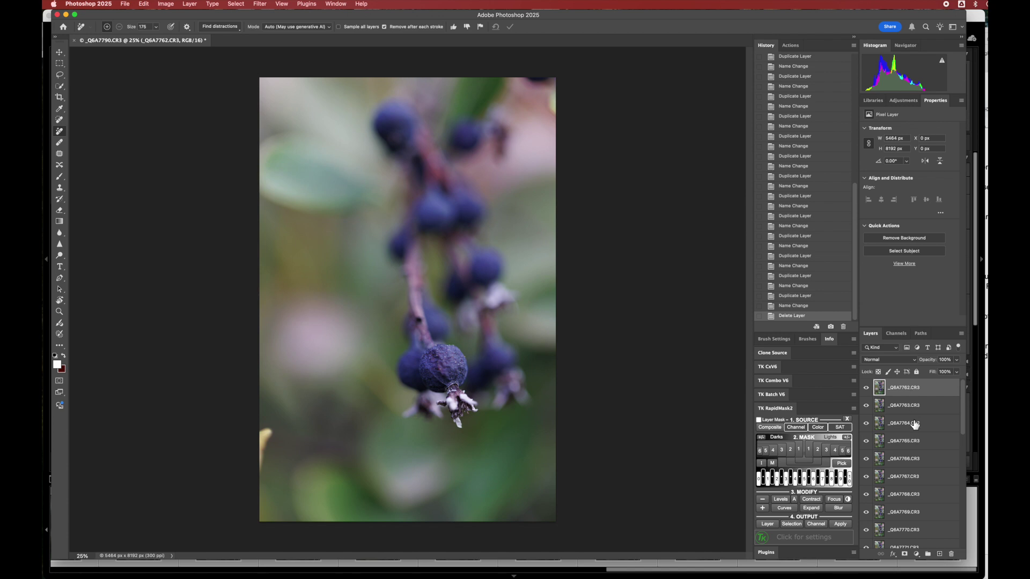
scroll(934, 417, down, 8)
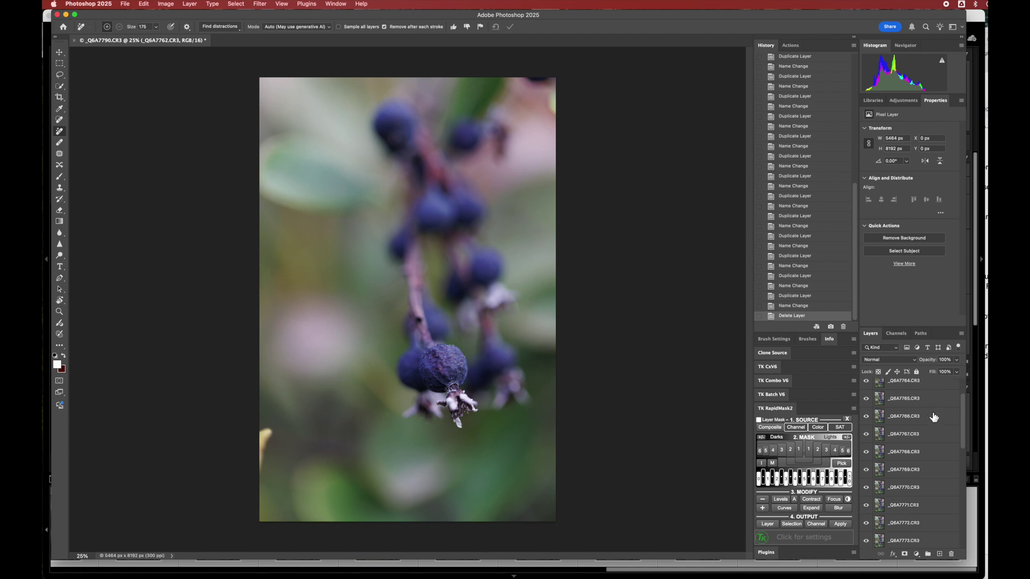
scroll(934, 418, down, 11)
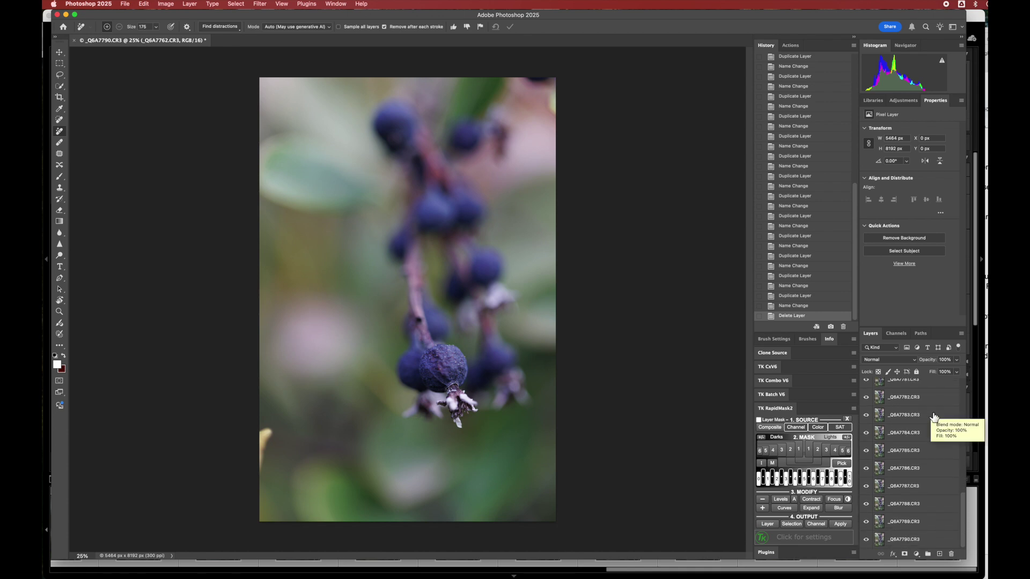
scroll(915, 406, up, 20)
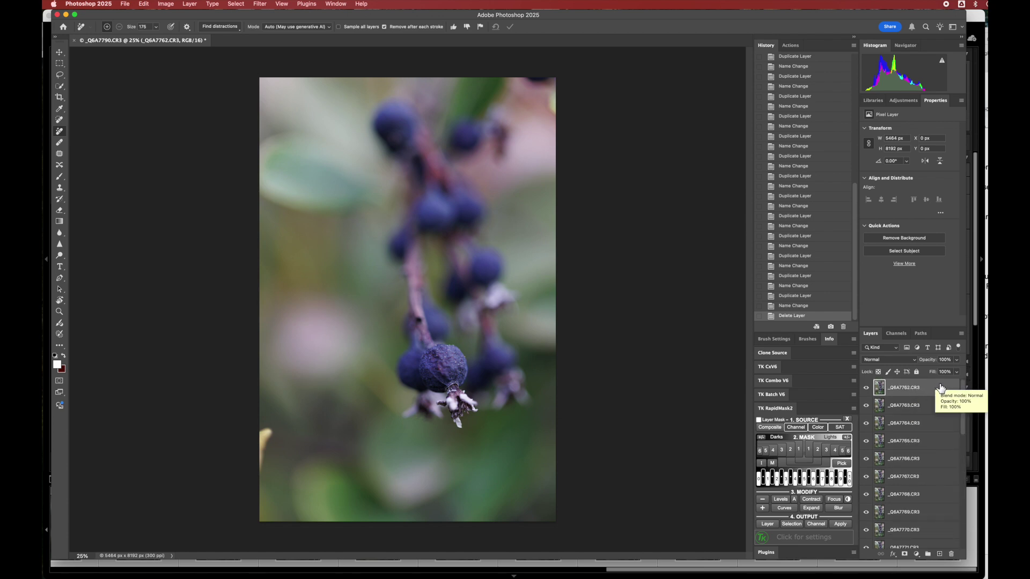
scroll(939, 389, down, 20)
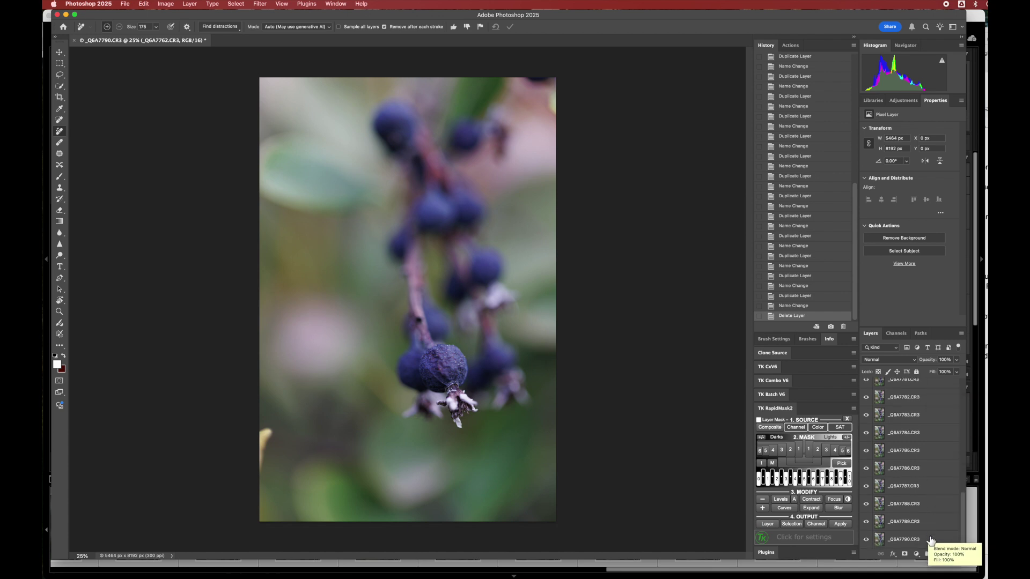
shift+click(930, 540)
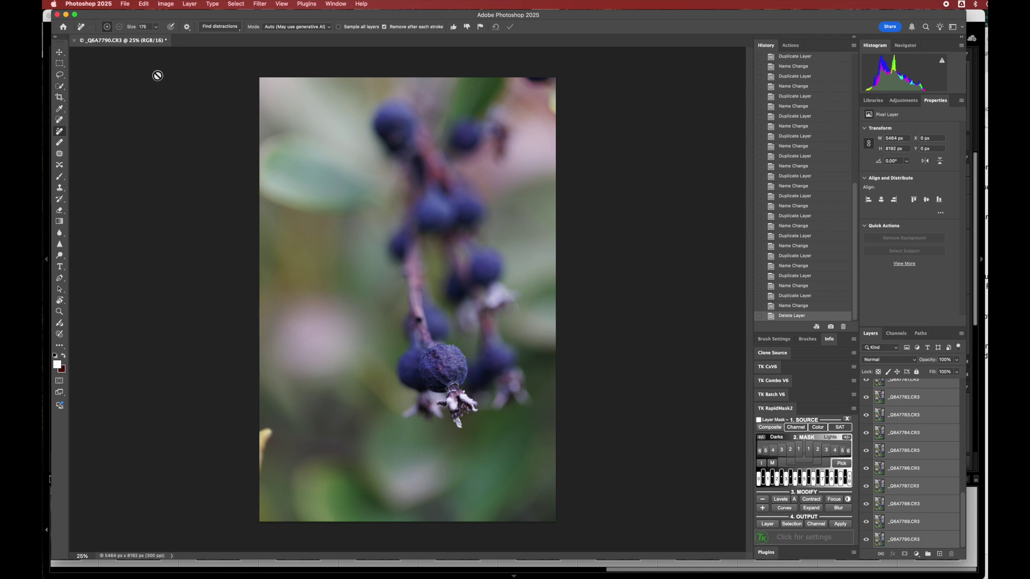
- Auto-align the selected layers using the Auto projection
click(148, 6)
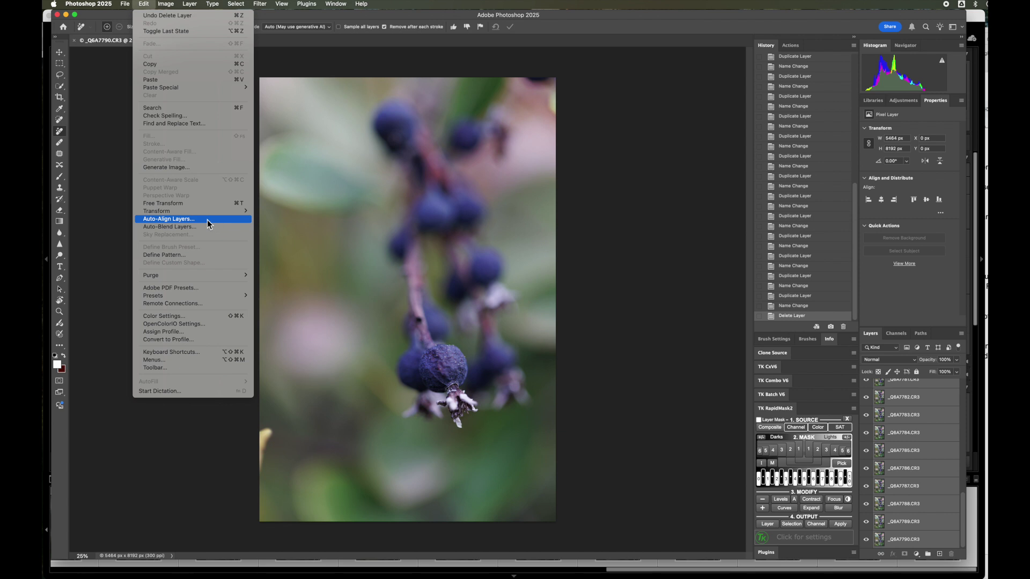
click(207, 220)
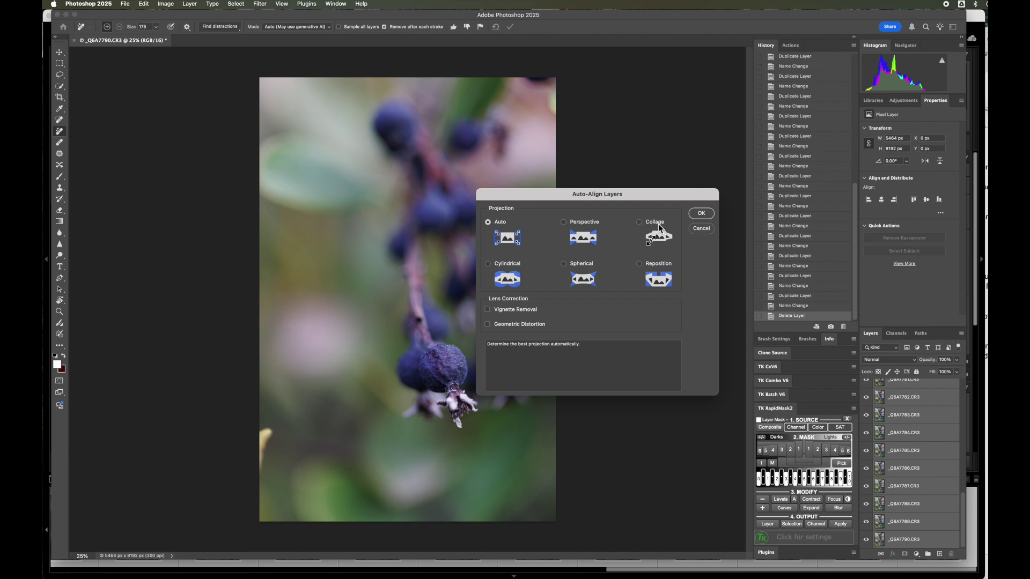
click(705, 215)
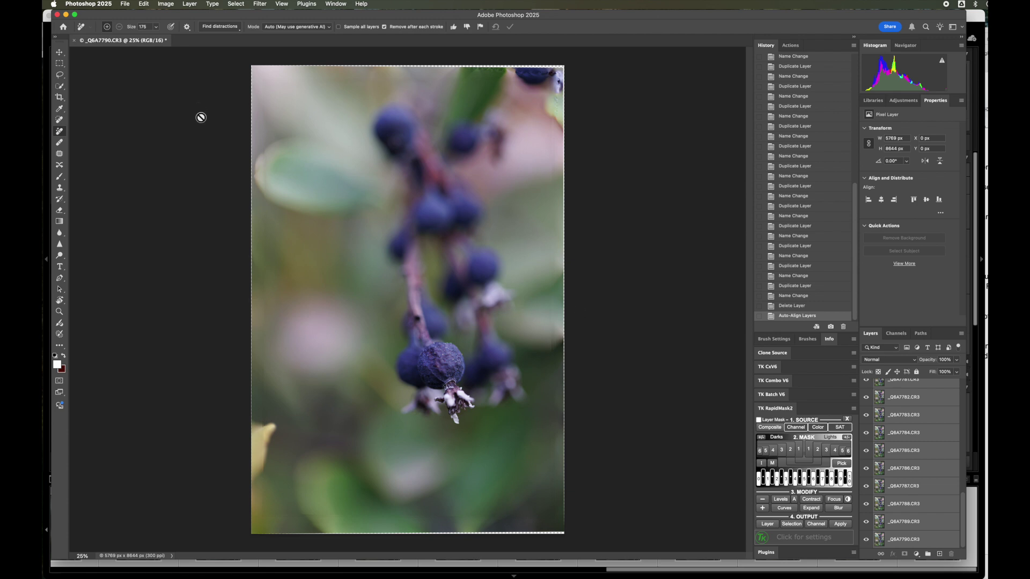
- Auto-blend the aligned layers with Stack Images, Seamless Tones and Colors, and Content Aware Fill Transparent Areas
click(145, 4)
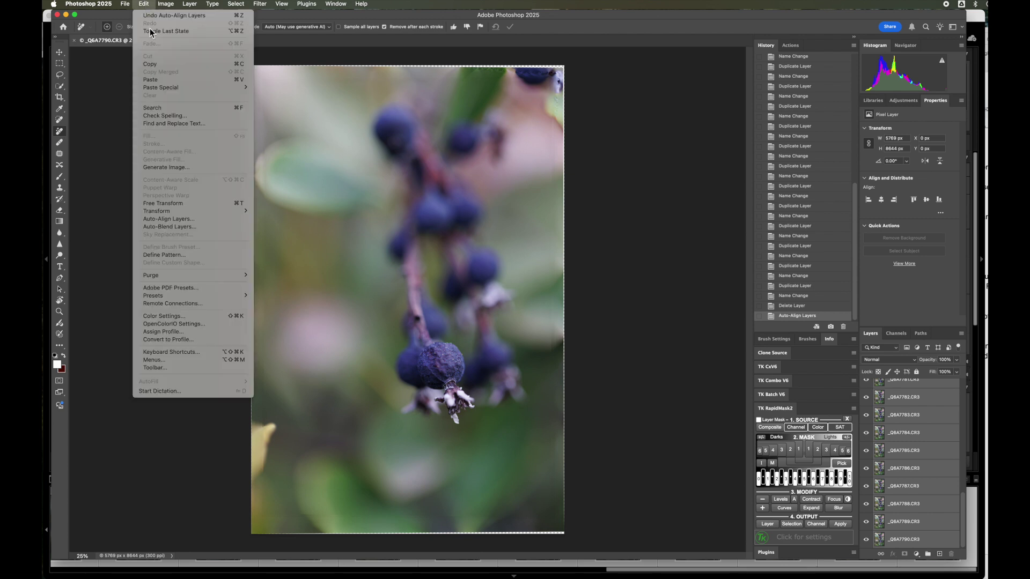
click(207, 227)
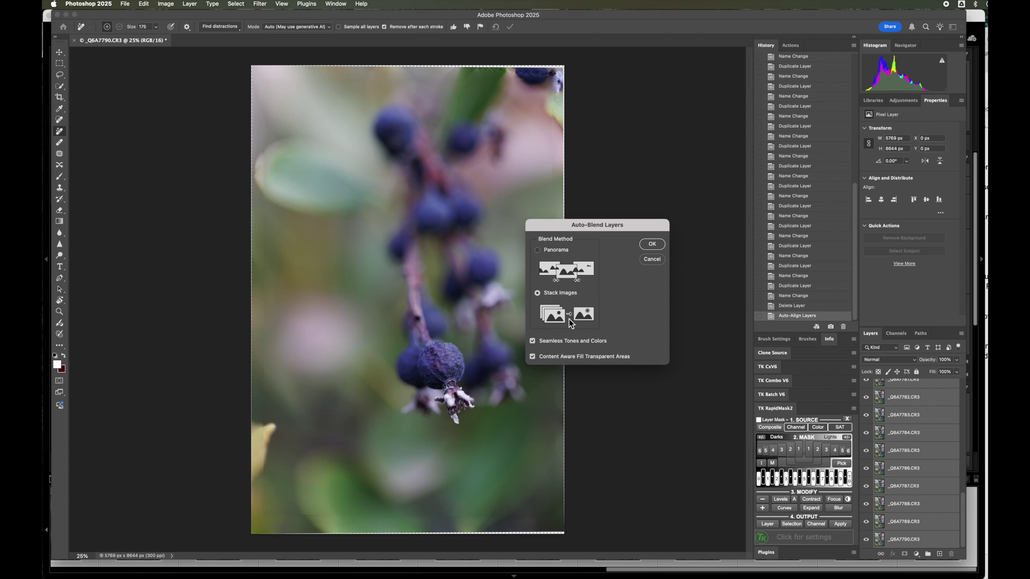
click(658, 247)
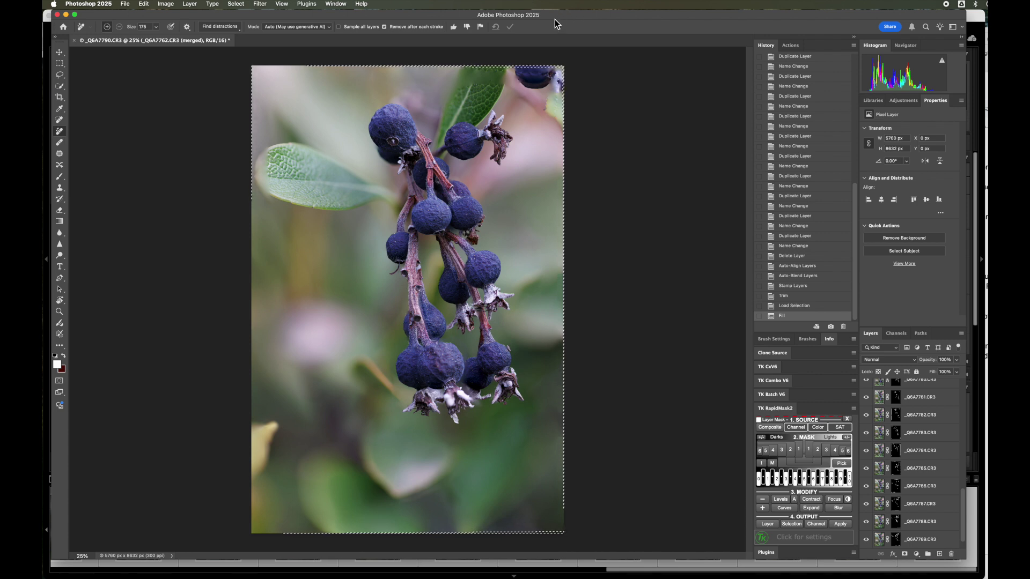
- Try to save the blended image at its full size
click(126, 5)
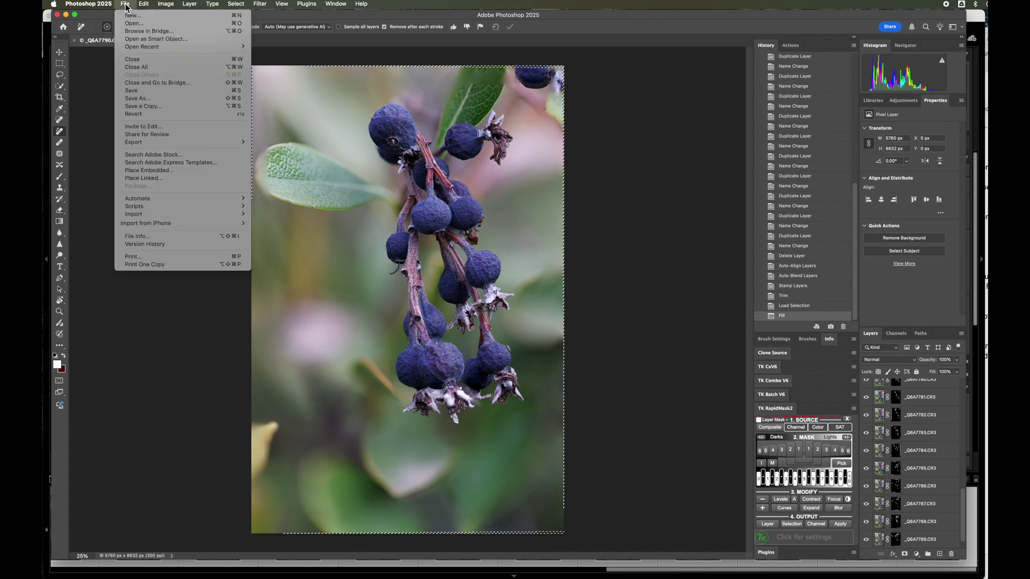
click(131, 92)
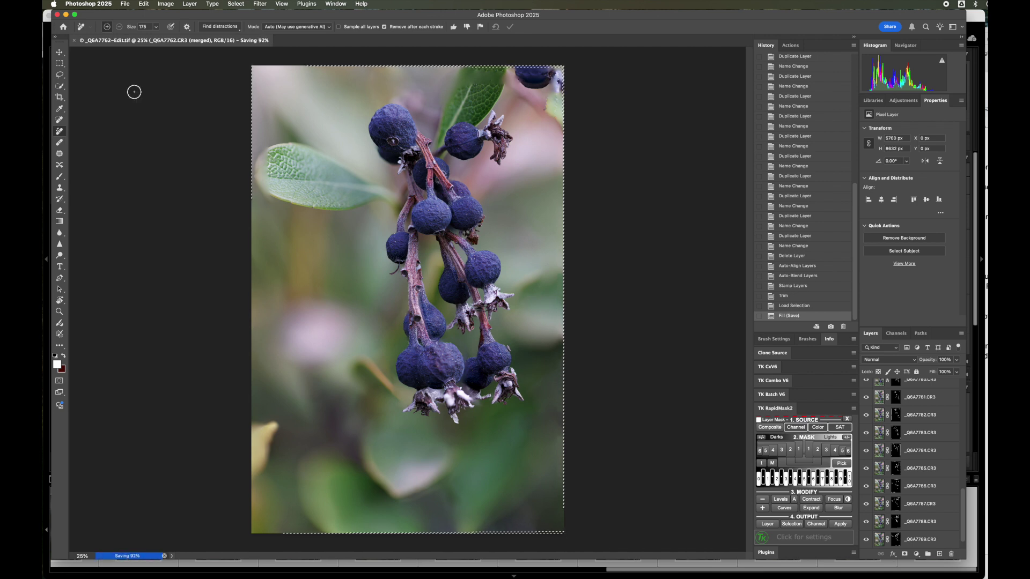
key(b)
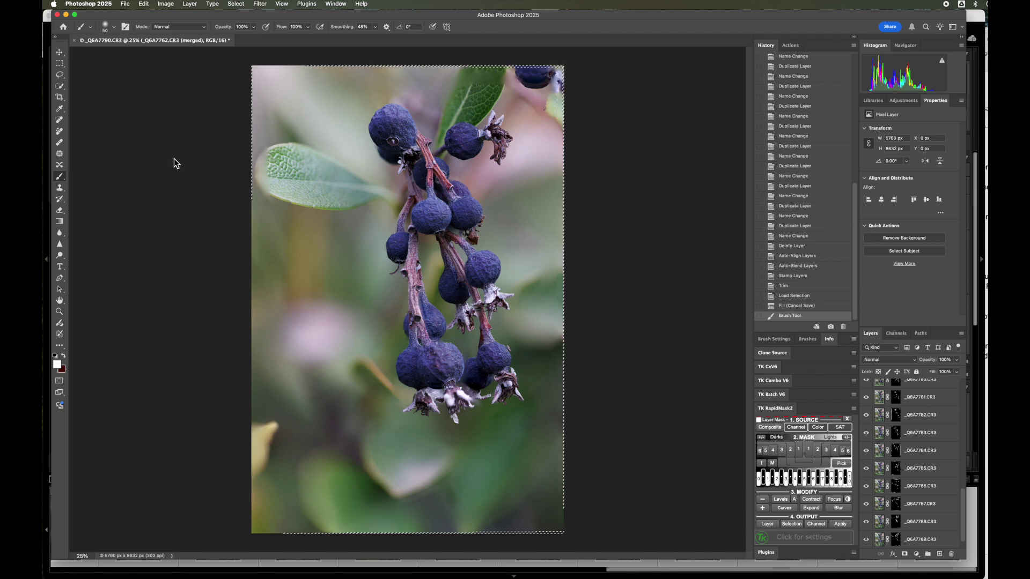
- Resize the blended image to a width of 3000 pixels, keeping its proportions, 300 pixels/inch resolution and automatic resampling
click(169, 8)
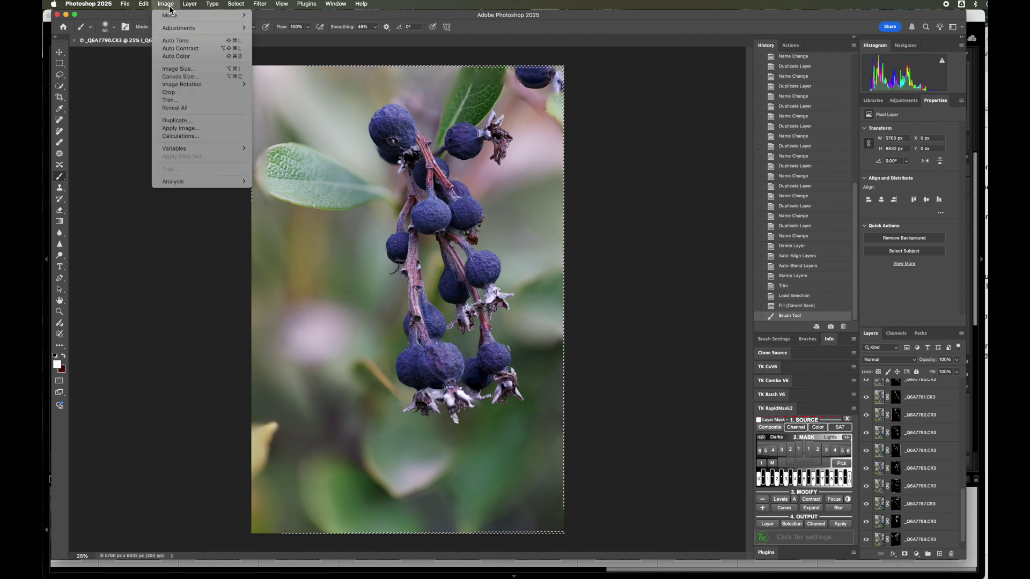
click(178, 74)
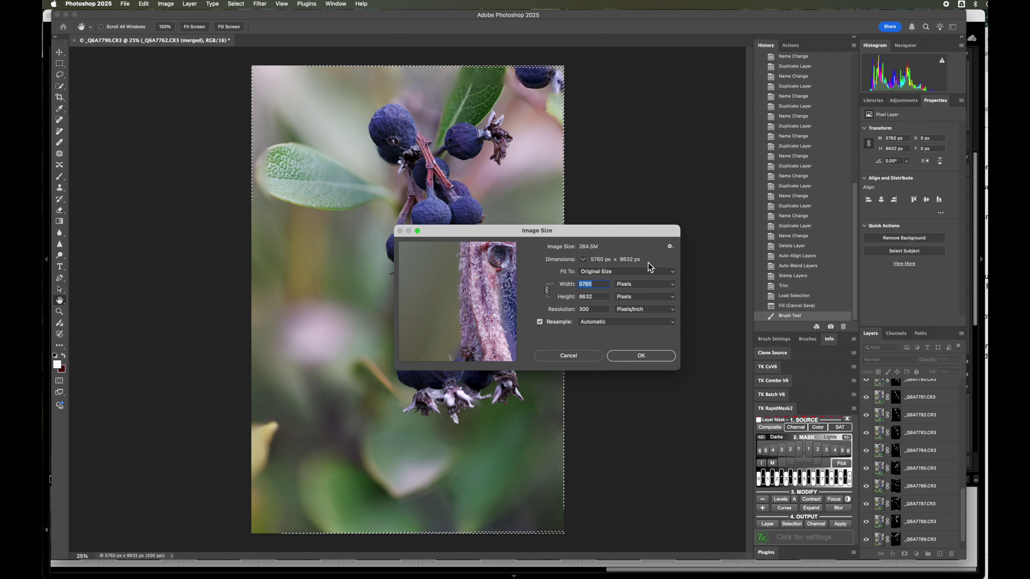
click(597, 286)
double_click(597, 286)
text(300)
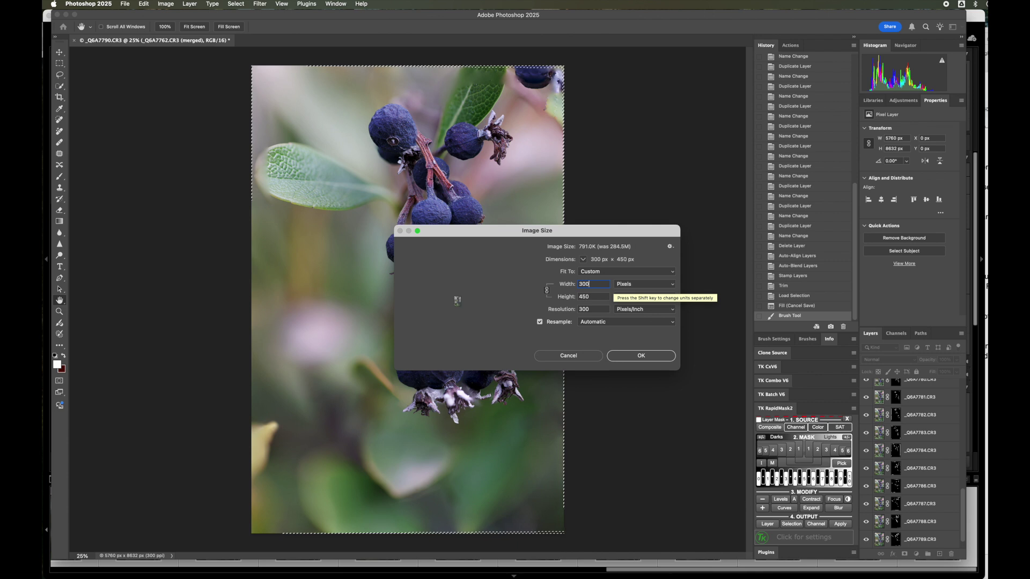
text(0)
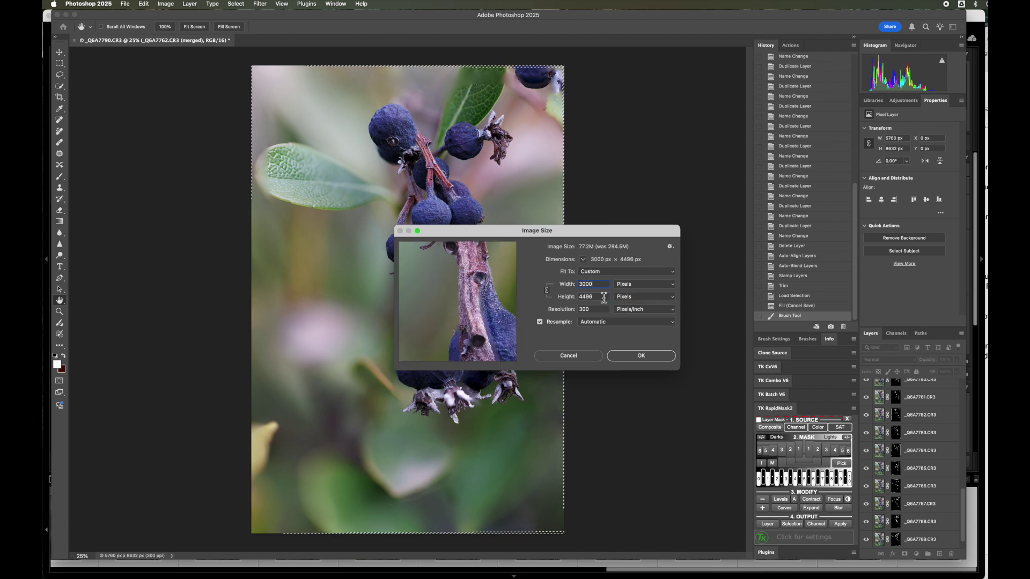
click(648, 356)
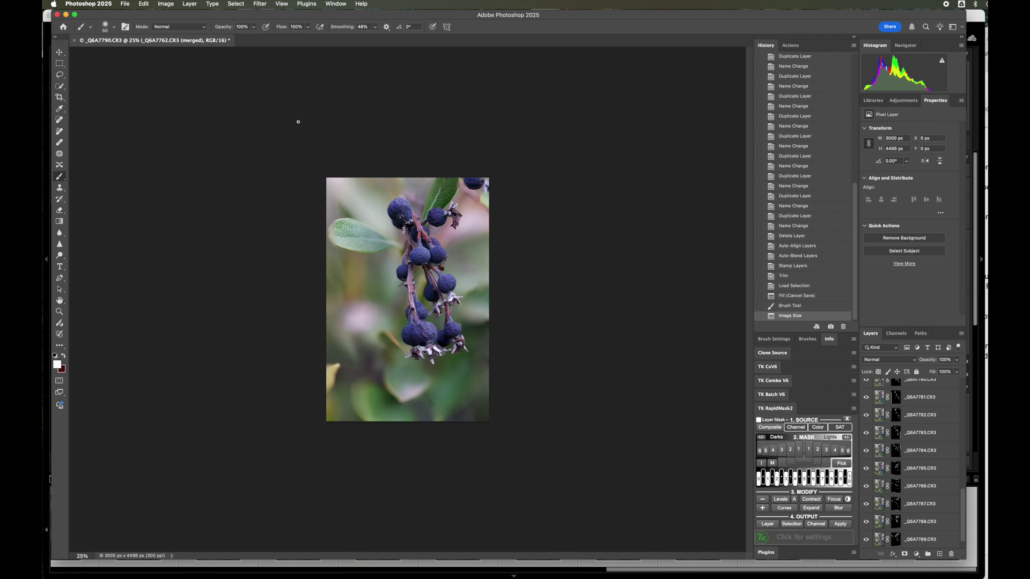
- Save the resized image as _Q6A7790-stacked.psd and switch to Lightroom Classic
click(126, 5)
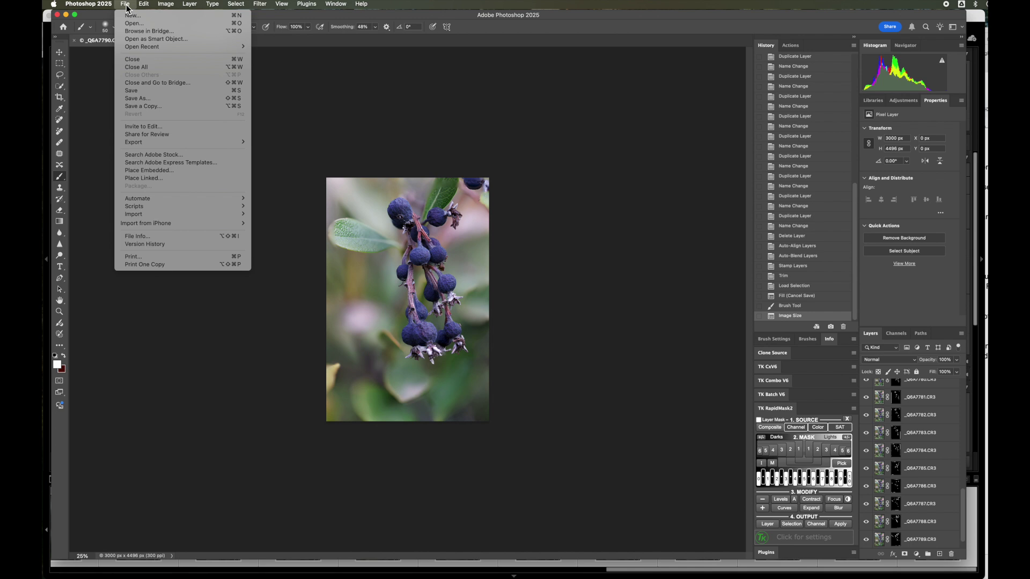
click(134, 95)
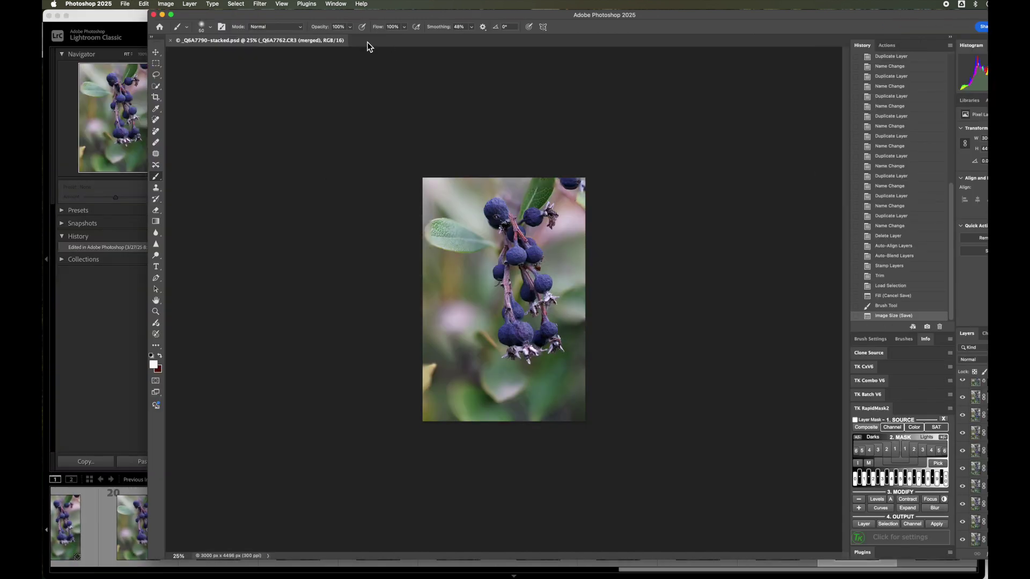
drag(395, 16, 331, 206)
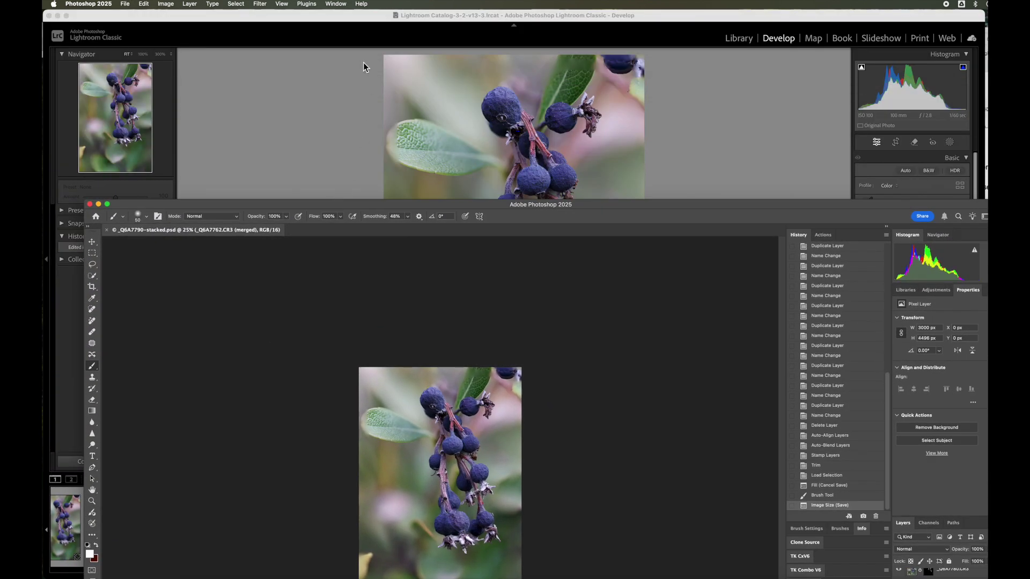
click(358, 18)
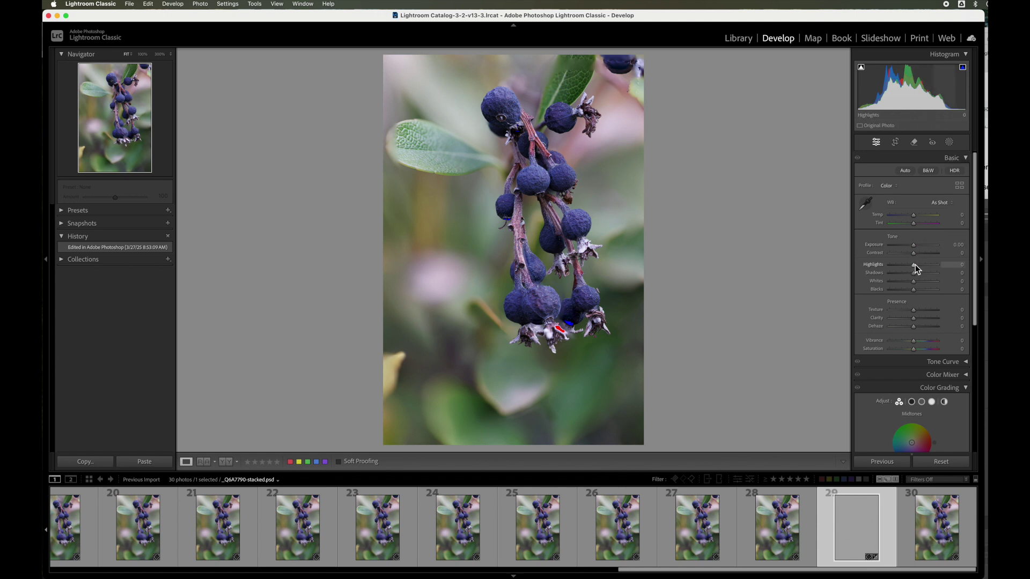
- Create a Select Subject mask on the stacked photo and set its exposure to 0.27
click(950, 143)
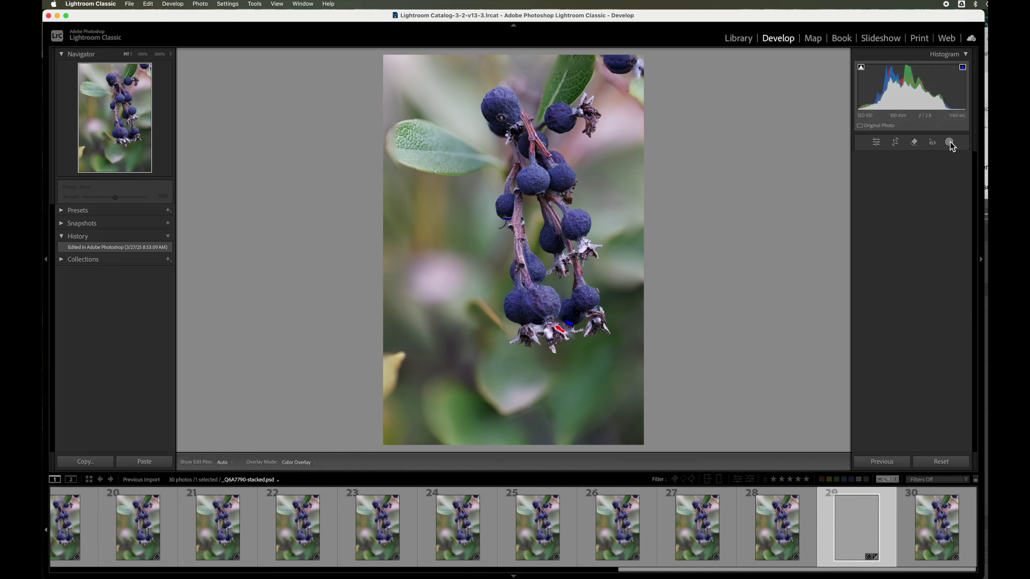
click(876, 179)
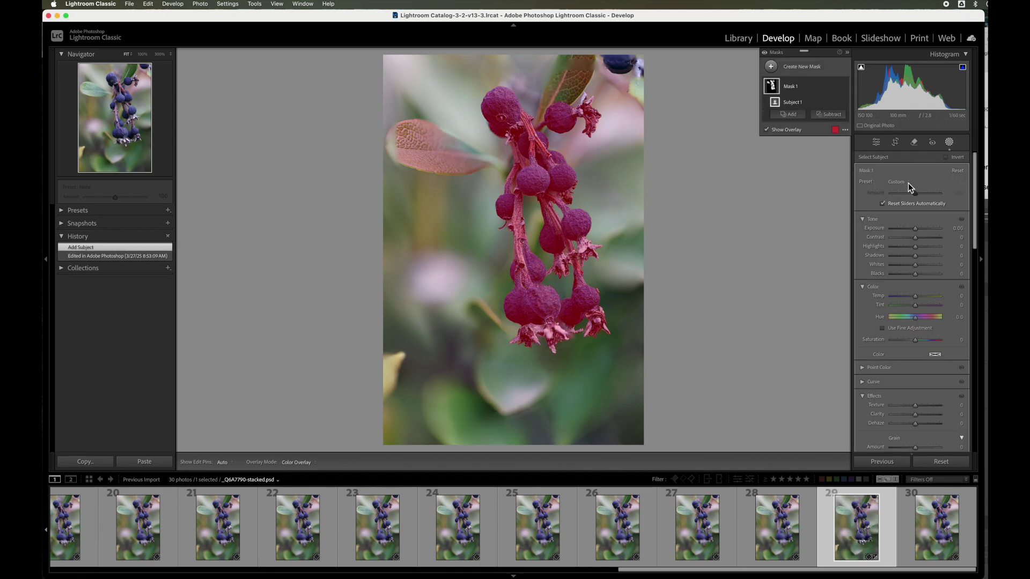
drag(915, 230, 916, 230)
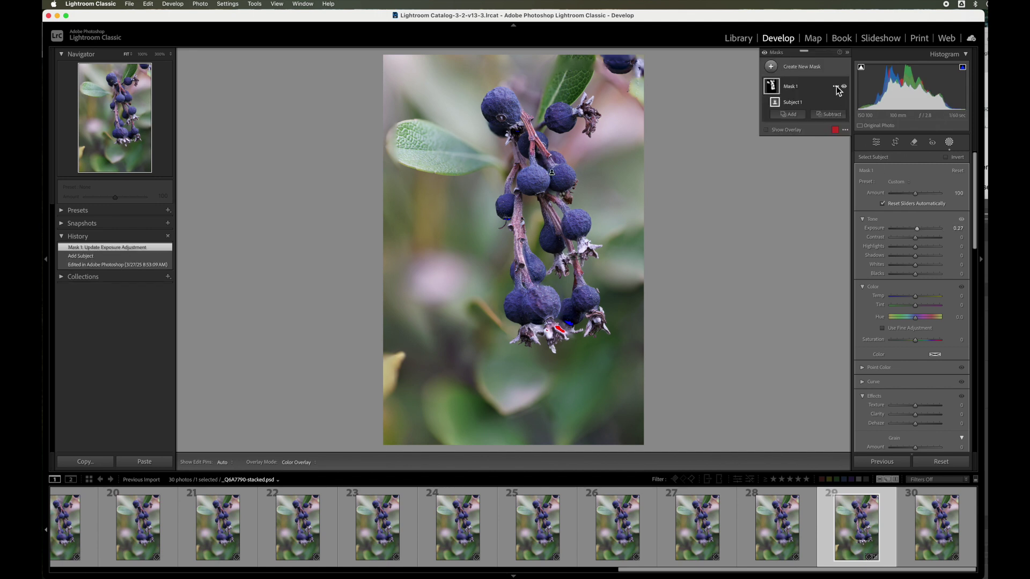
- Duplicate and invert Mask 1 to cover the background, then set its exposure to -0.74 and contrast to -18
click(836, 87)
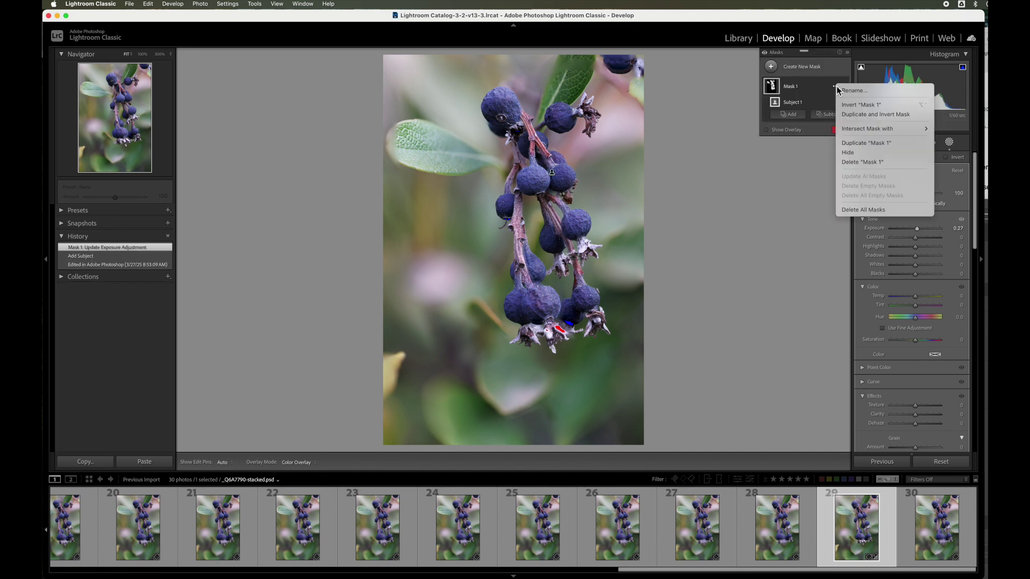
click(860, 115)
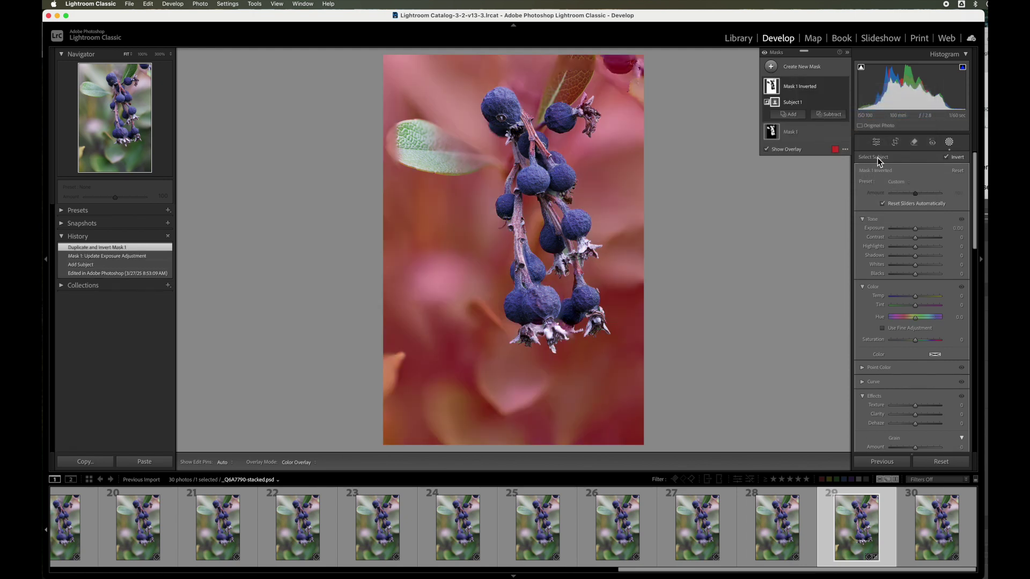
drag(915, 230, 911, 231)
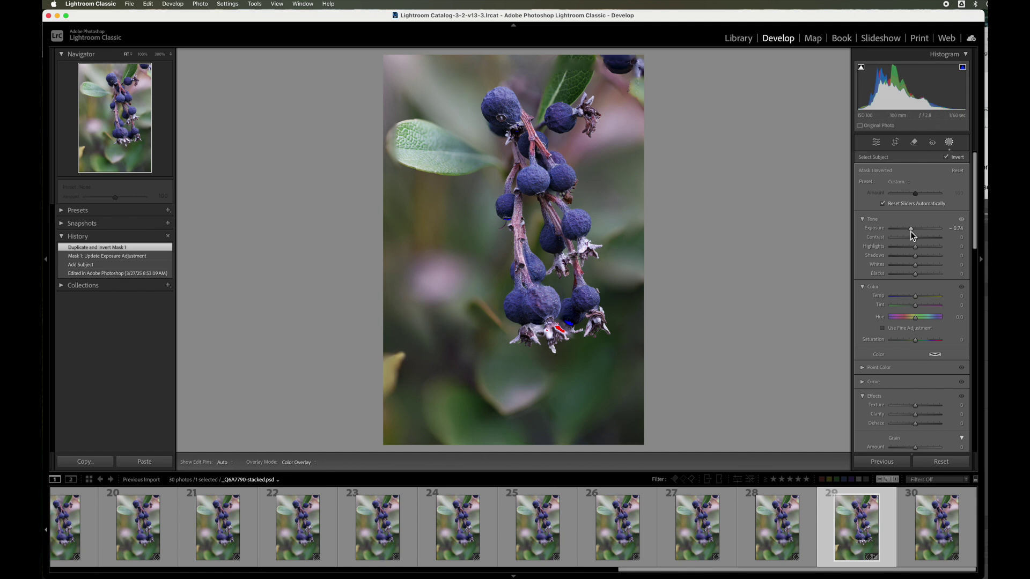
drag(911, 231, 912, 239)
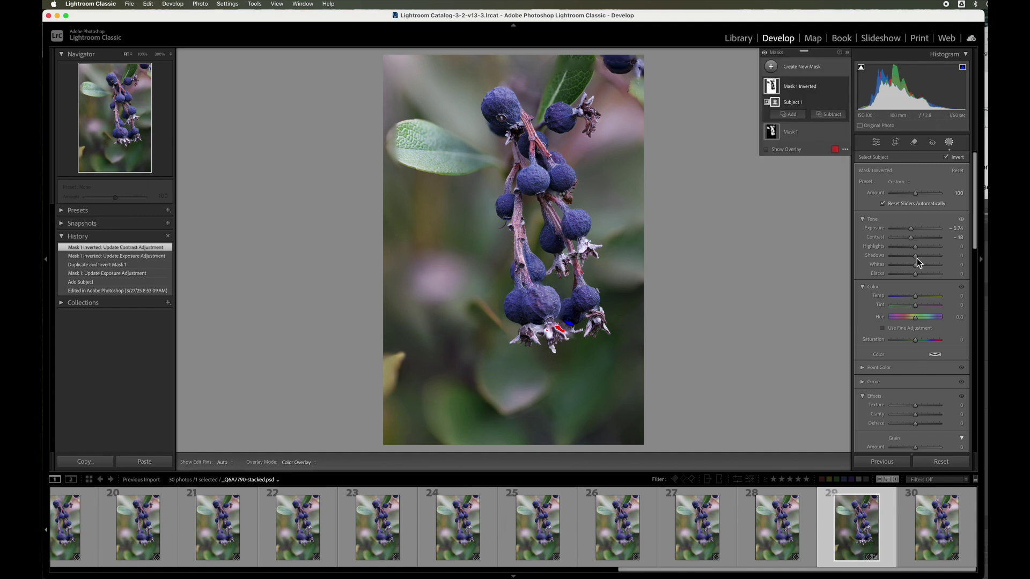
click(949, 143)
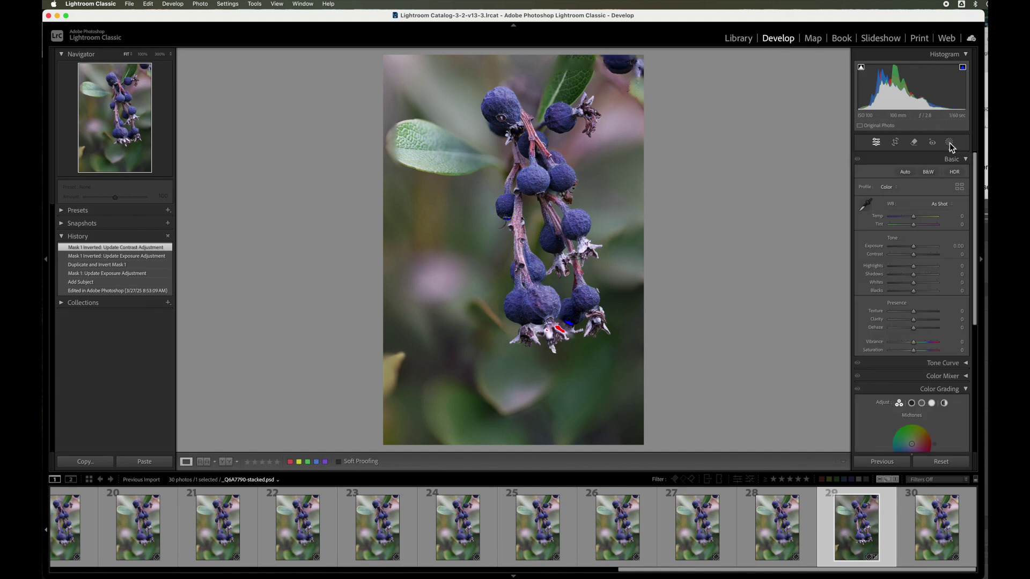
- Crop the photo using the rule-of-thirds overlay and its original aspect ratio, and rotate it to an angle of -2.08
click(896, 142)
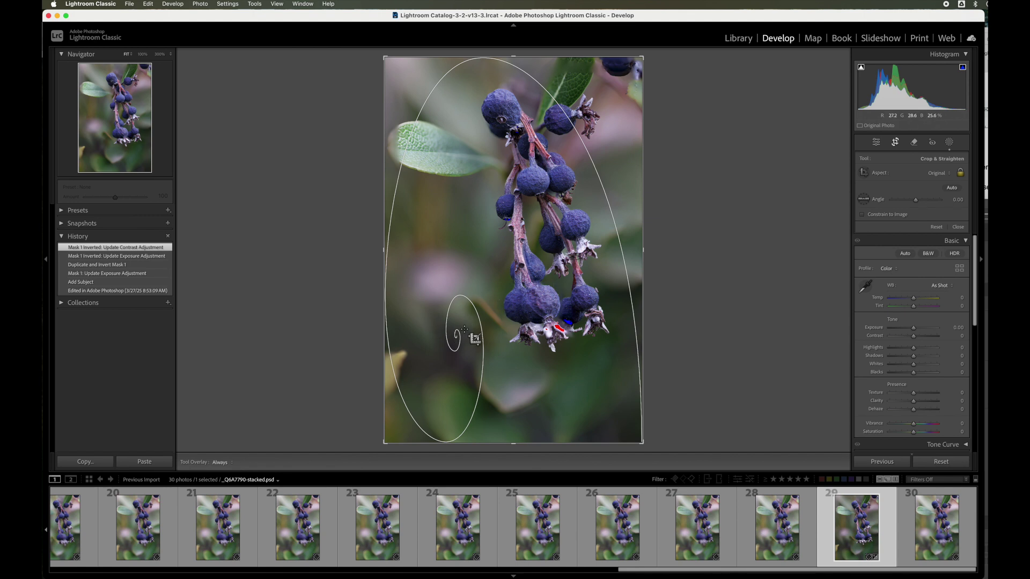
key(o)
key(o)
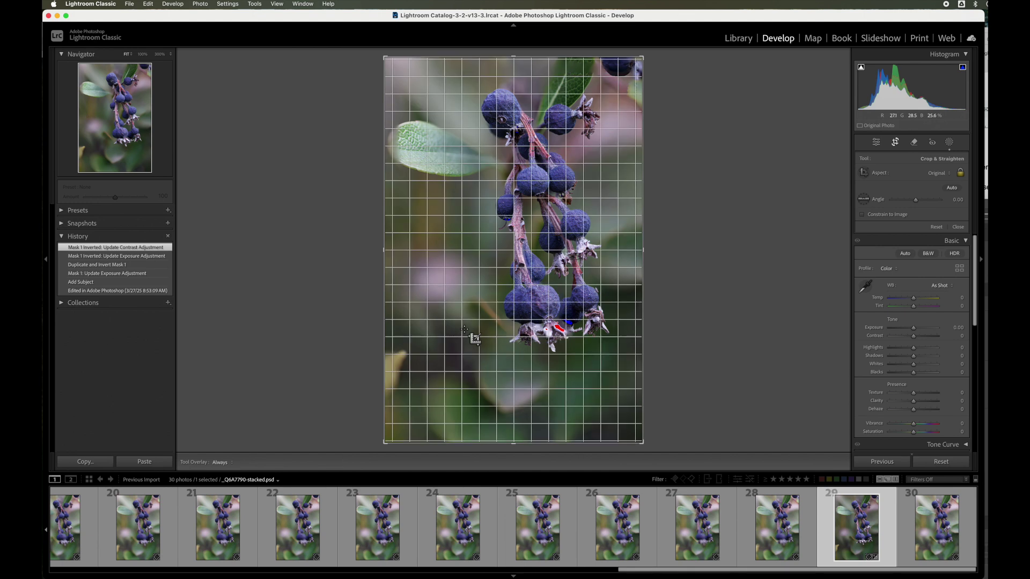
key(o)
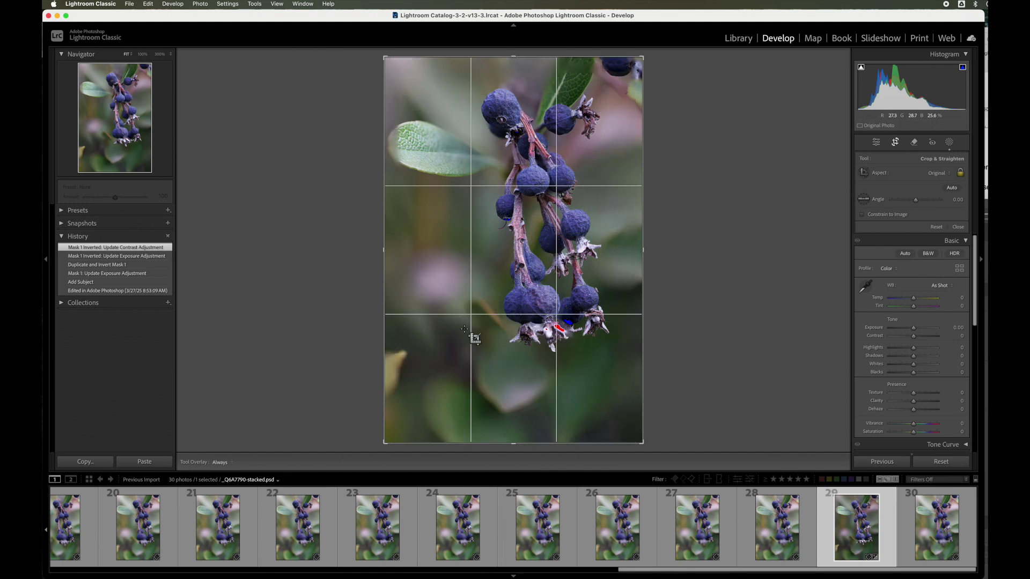
drag(386, 443, 399, 434)
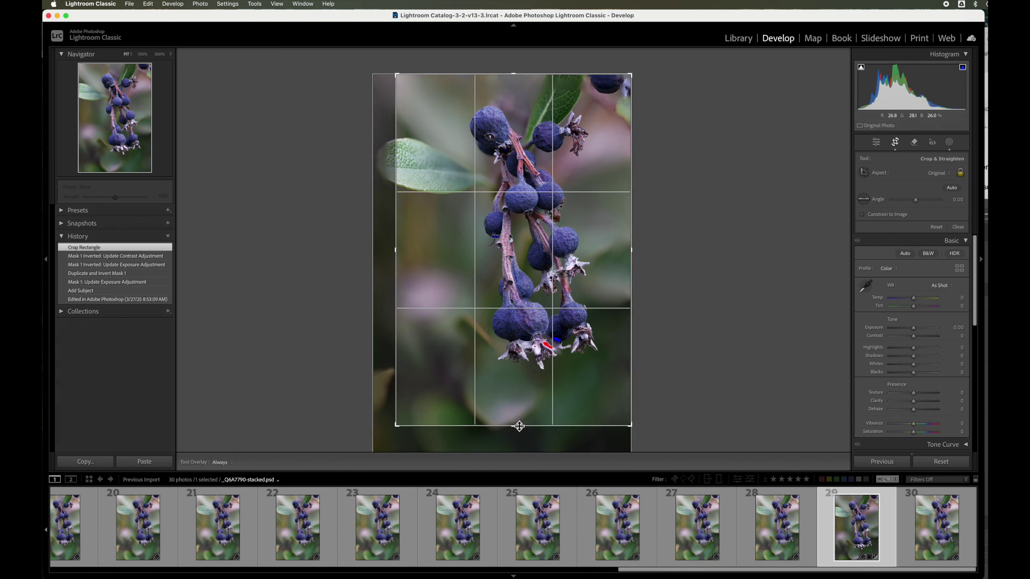
drag(520, 428, 519, 428)
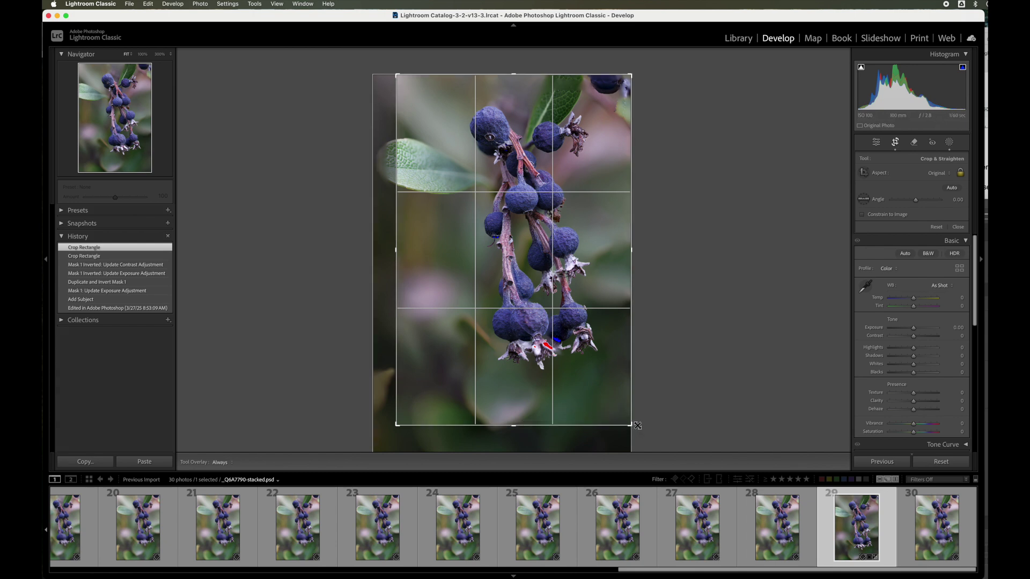
drag(638, 426, 645, 411)
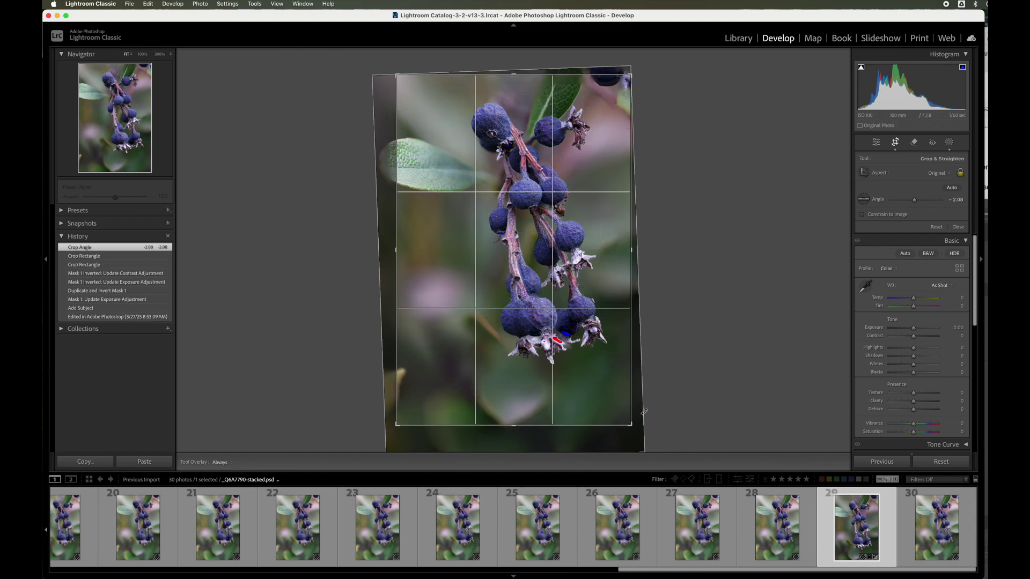
- Tighten the rotated crop around the berry cluster at the original aspect ratio and apply it
click(540, 213)
drag(397, 425, 405, 417)
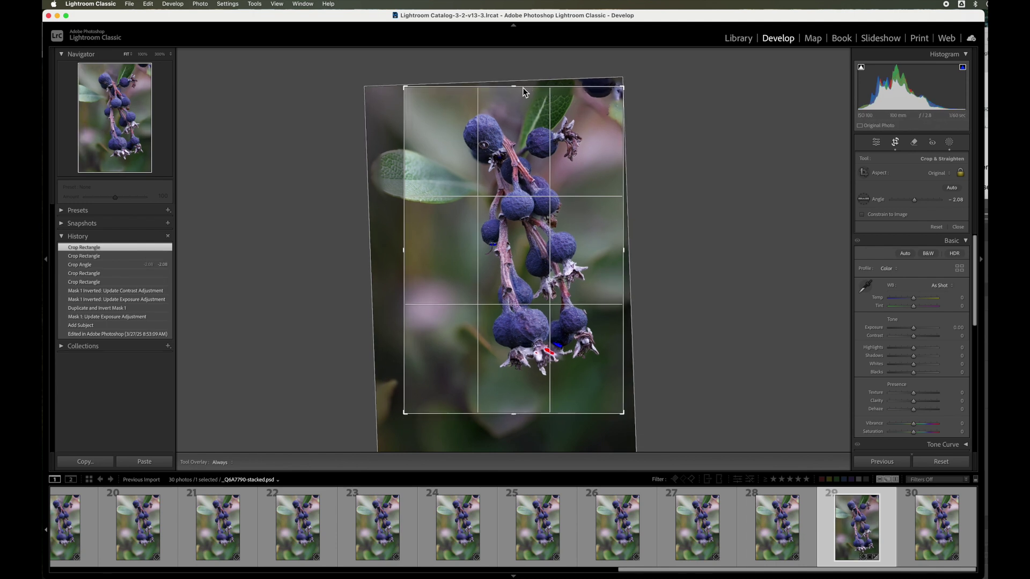
drag(523, 87, 523, 95)
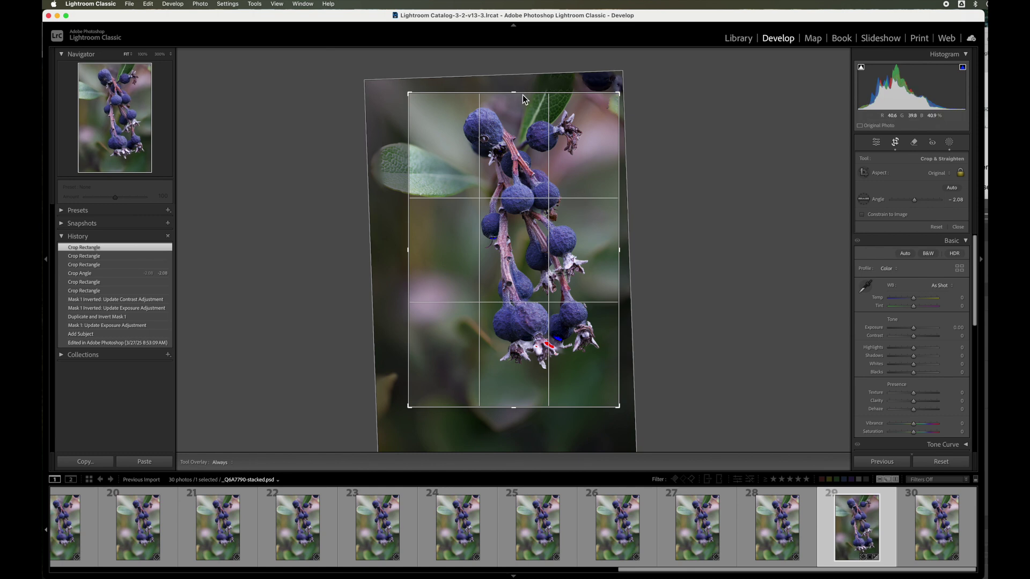
click(896, 145)
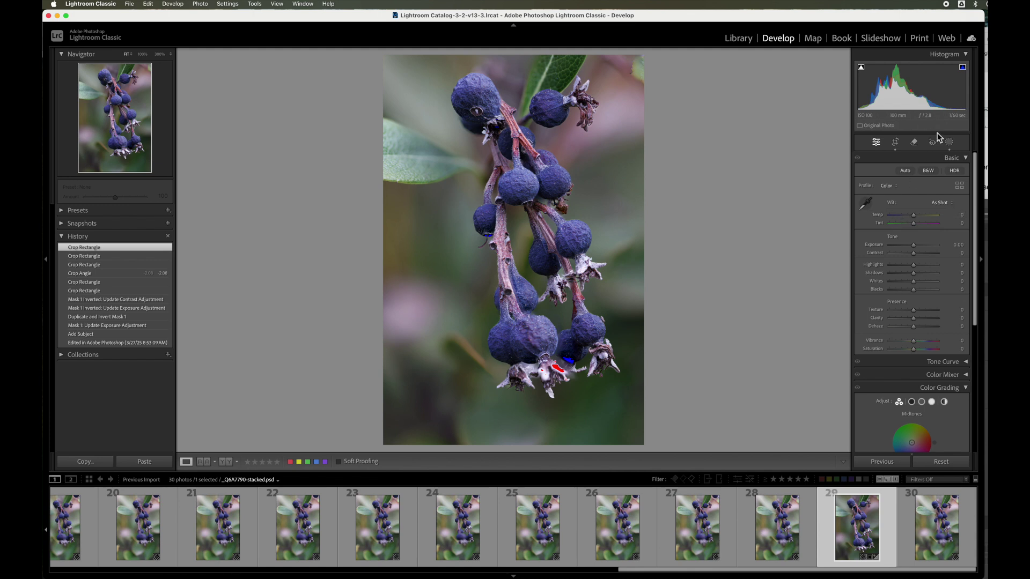
- Add a new Select Subject mask, inverted to cover the background, and set its exposure to -0.47
click(949, 142)
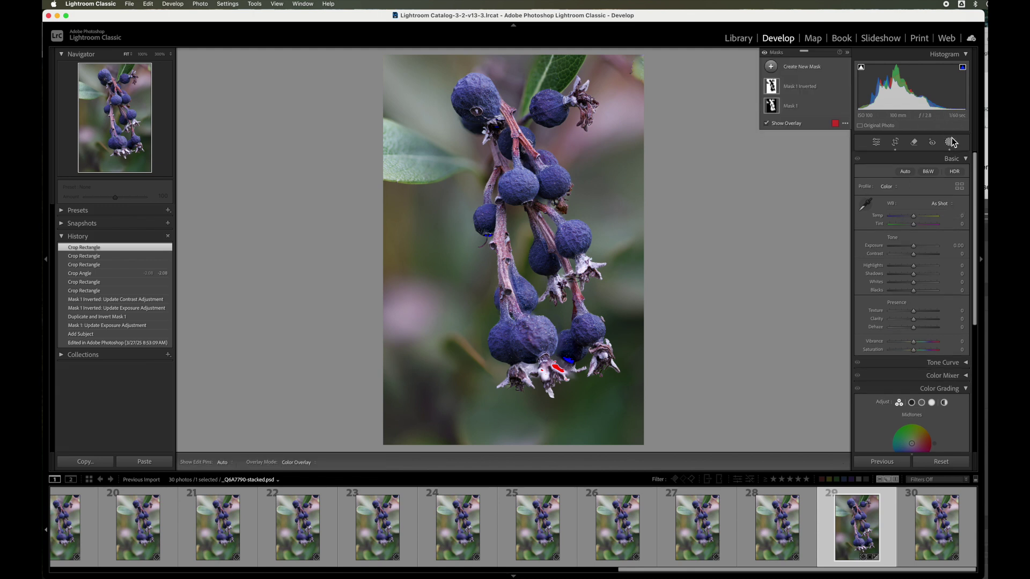
click(773, 67)
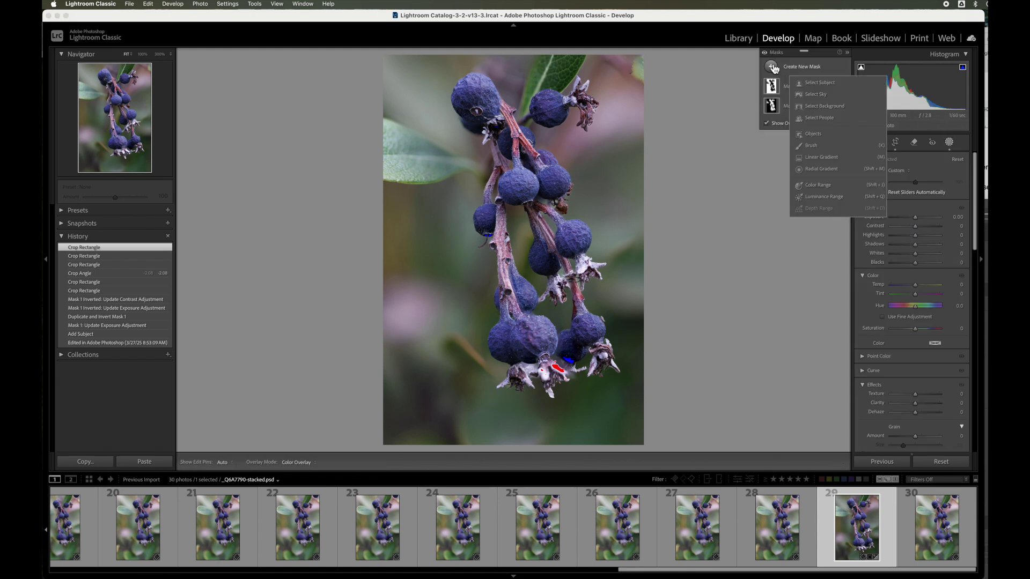
click(814, 84)
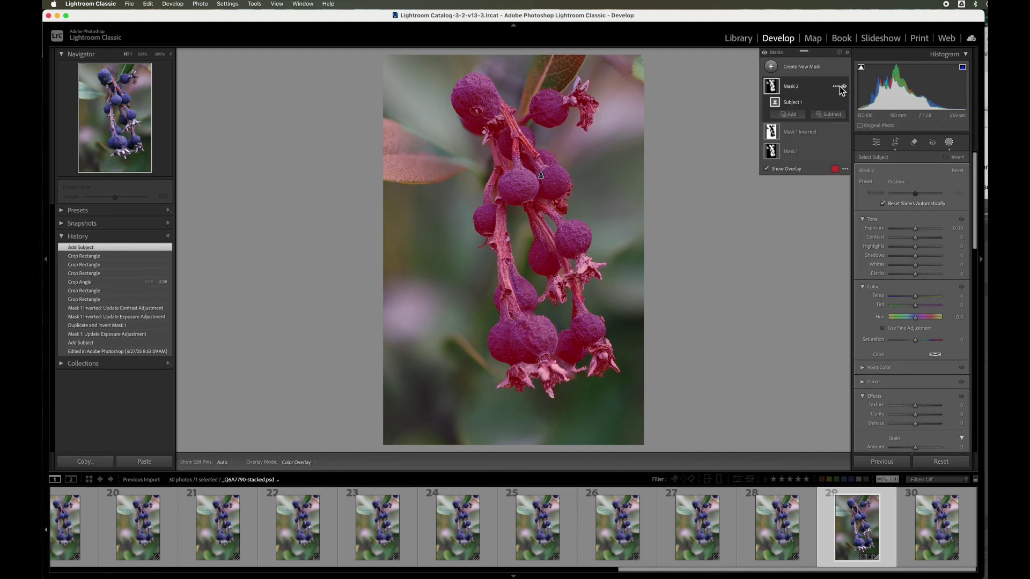
click(836, 87)
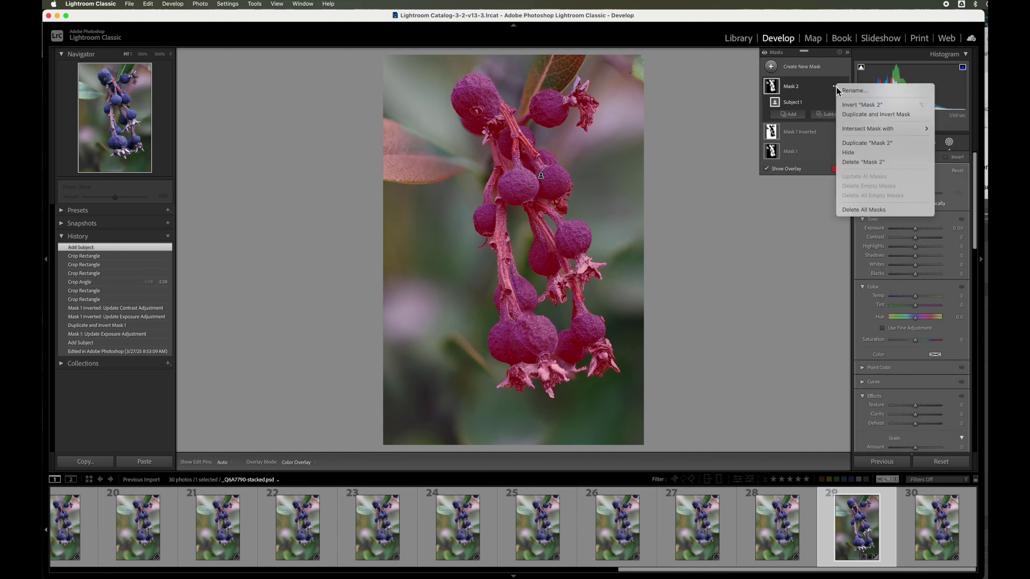
click(876, 106)
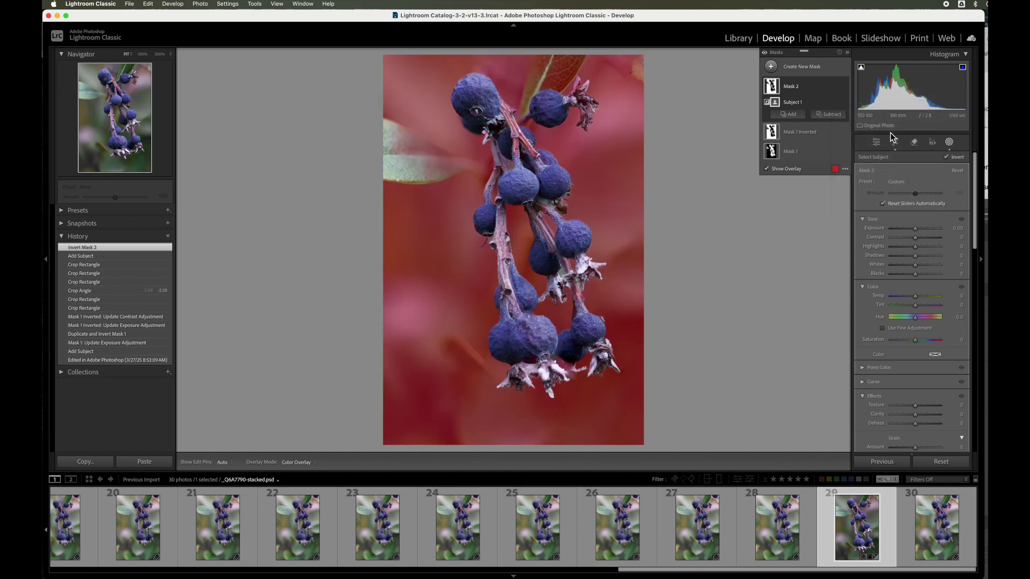
drag(918, 227, 913, 230)
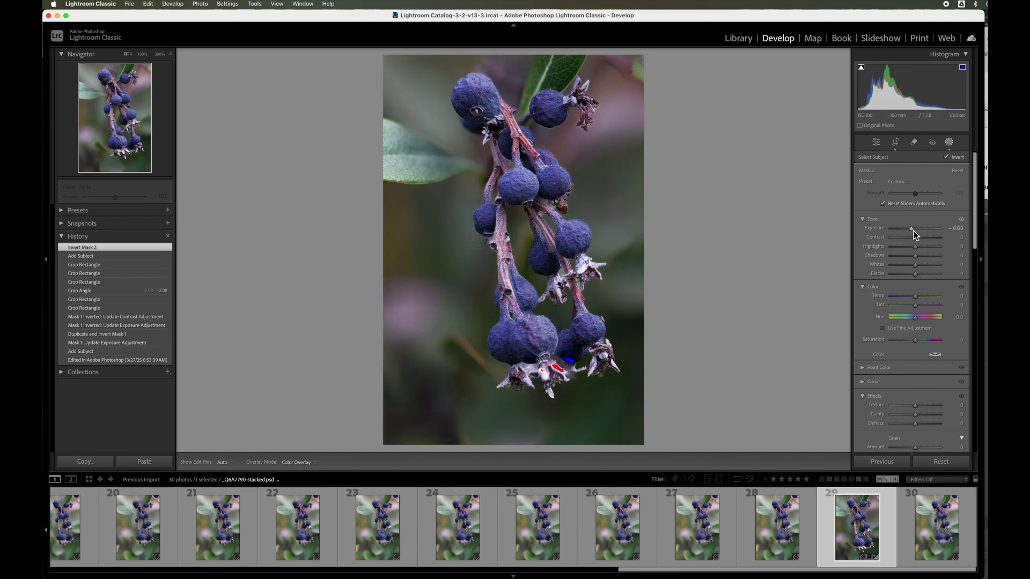
drag(914, 230, 914, 230)
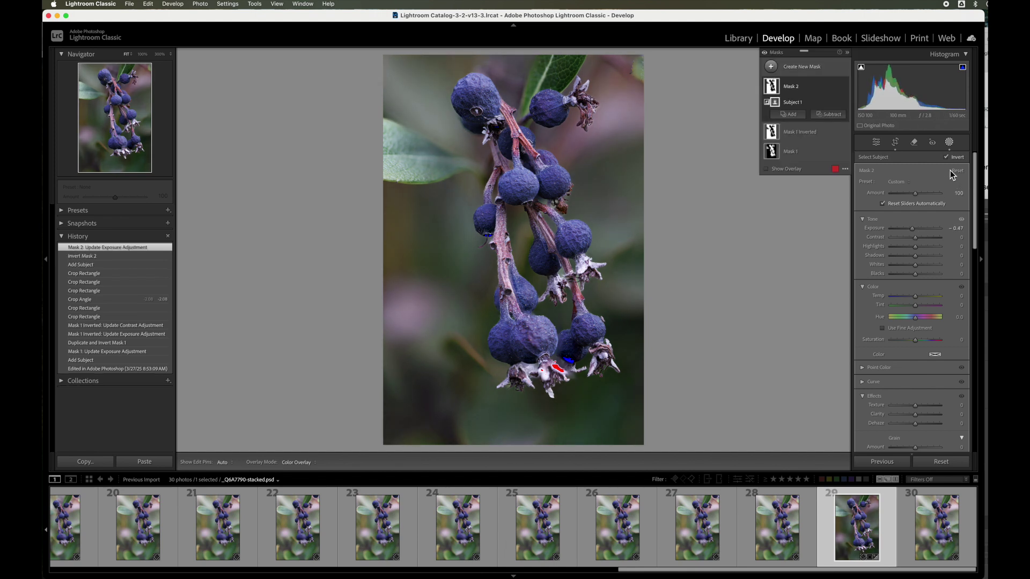
- Adjust the whole photo's white balance to a temperature of +13 and a tint of -1
click(949, 143)
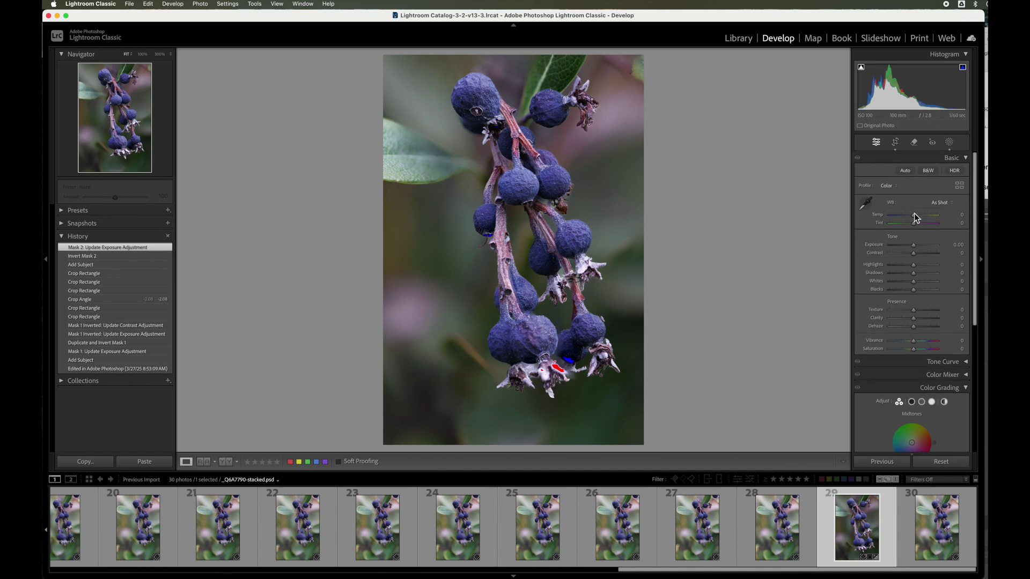
drag(914, 214, 914, 216)
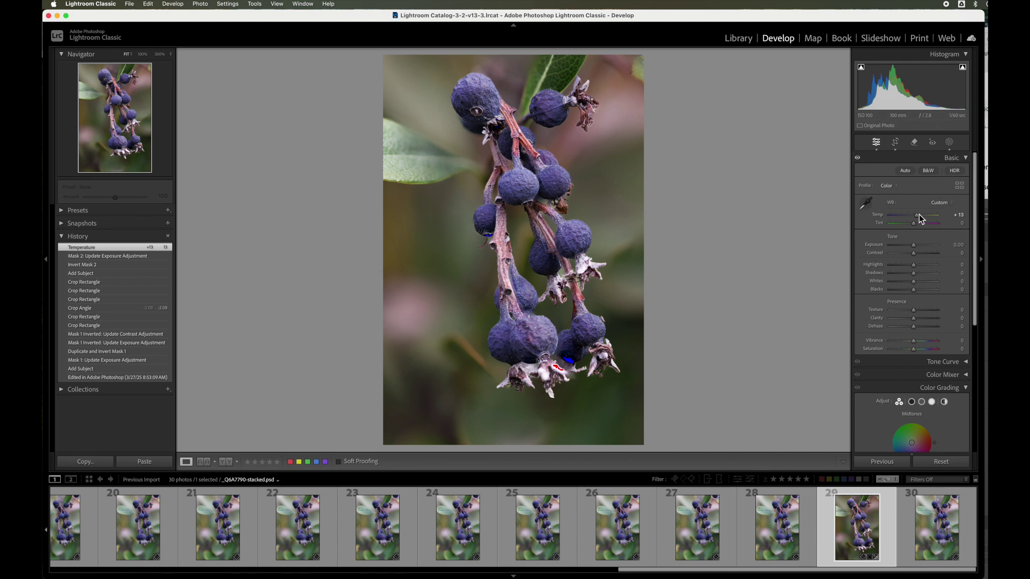
drag(914, 223, 913, 223)
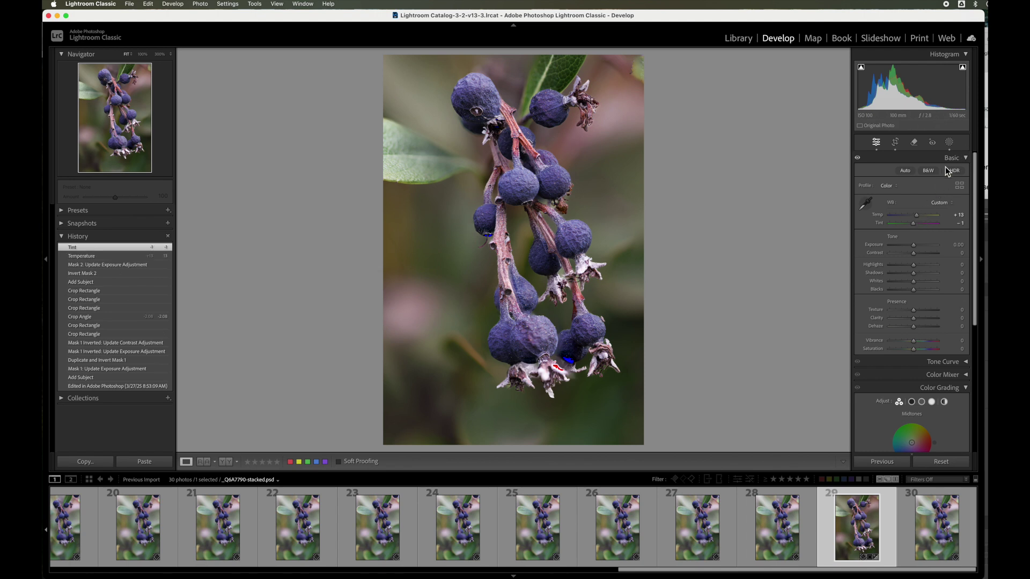
- Darken and soften the background through Mask 2 with exposure -1.02, contrast -28 and highlights -32
click(949, 143)
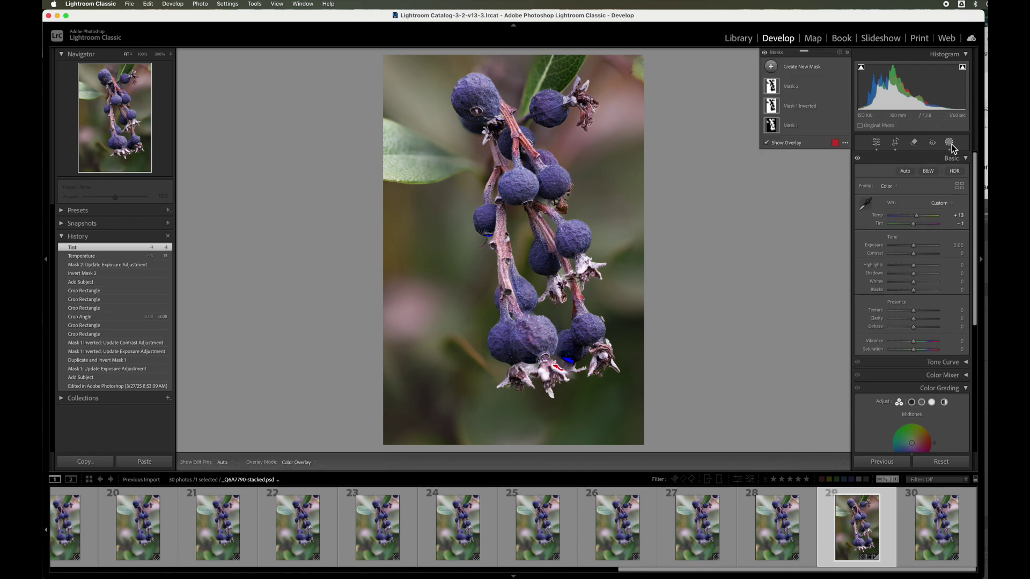
click(778, 87)
drag(916, 228, 909, 249)
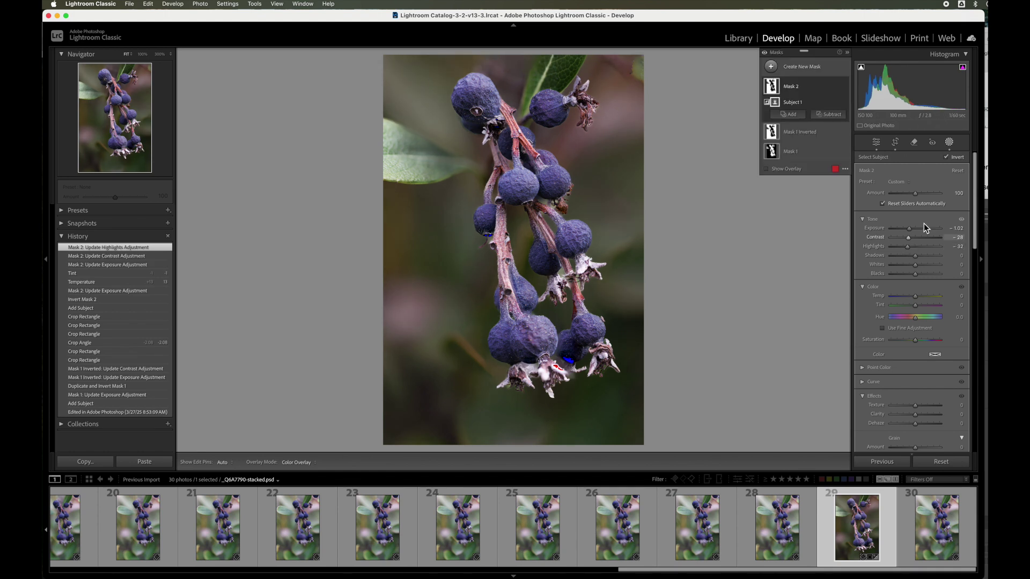
- Set the whole photo's exposure to -0.20, highlights -28, shadows +18, whites -13 and blacks +32, and compare it before and after
click(950, 142)
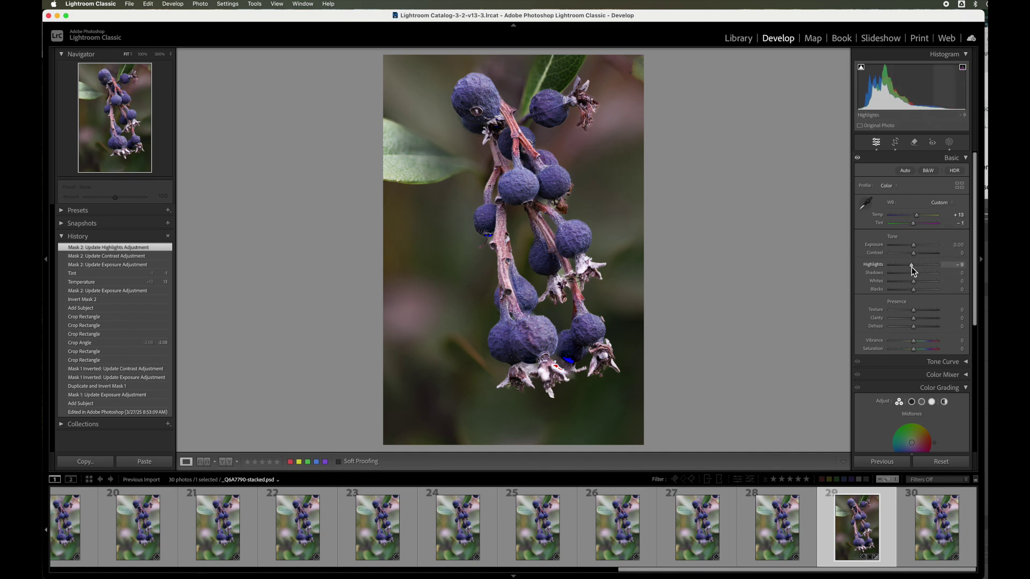
drag(913, 267, 912, 267)
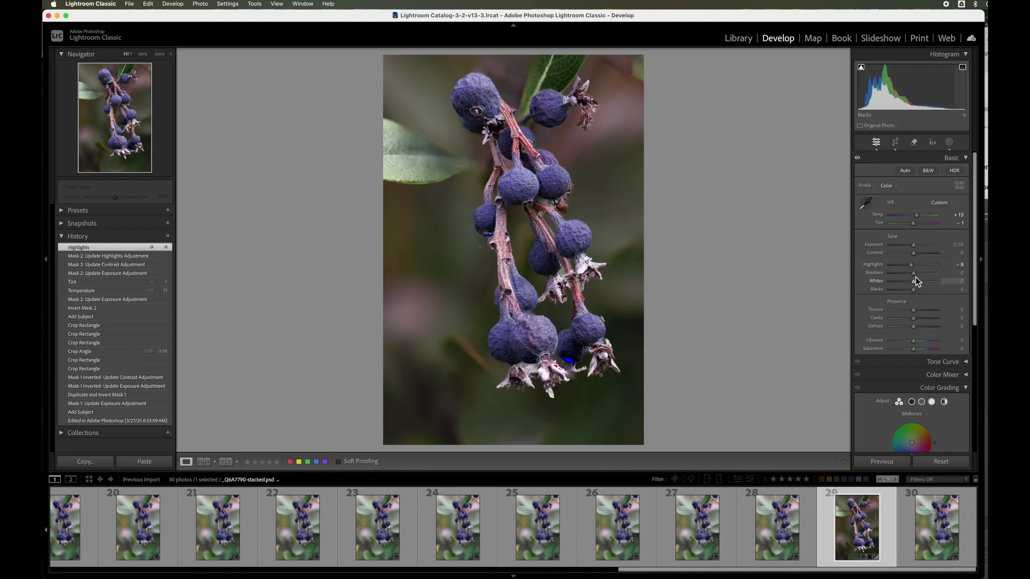
mouse_move(920, 278)
mouse_down()
mouse_move(922, 291)
mouse_move(908, 265)
mouse_move(911, 284)
mouse_up()
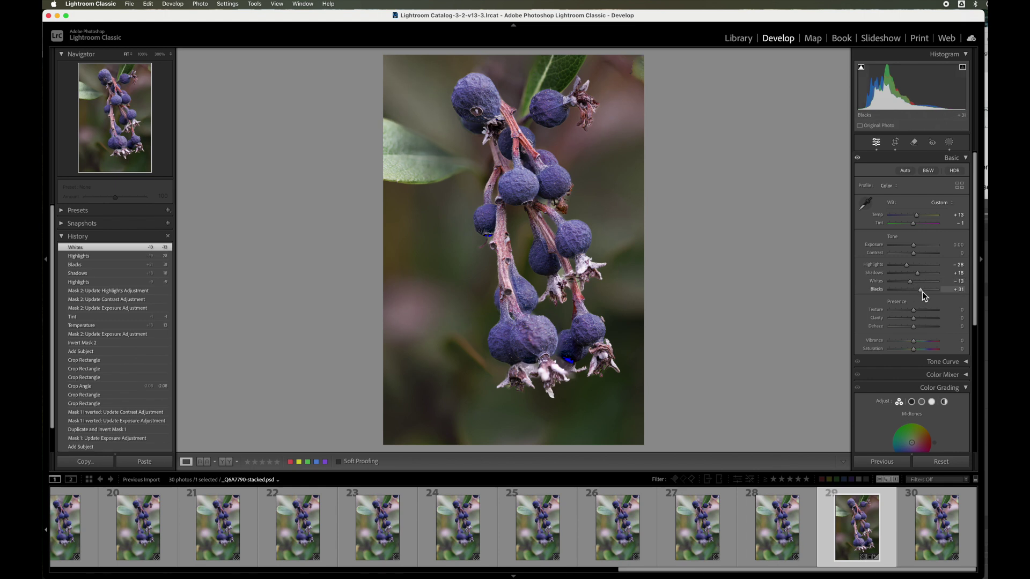
click(922, 291)
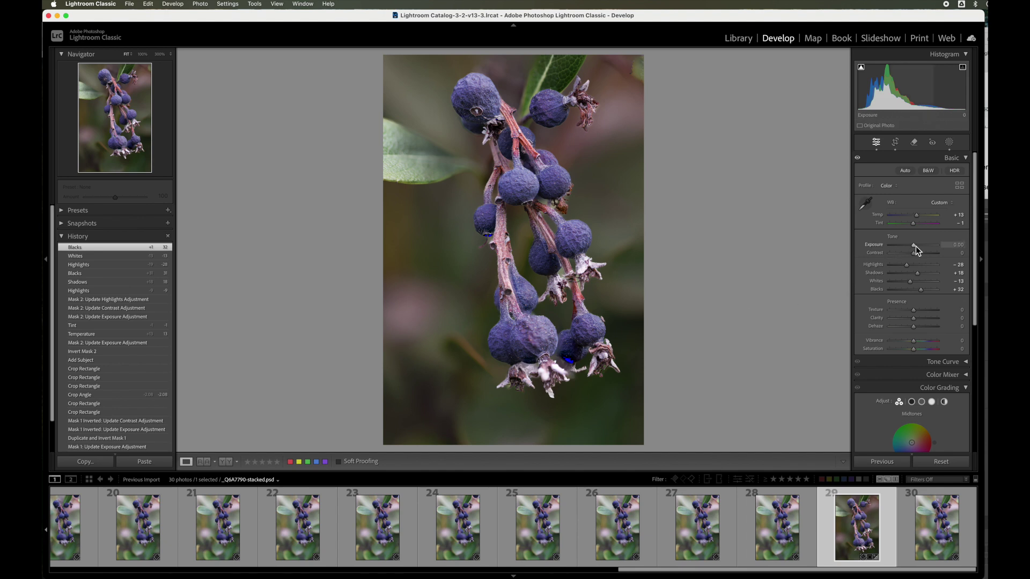
drag(916, 246, 913, 245)
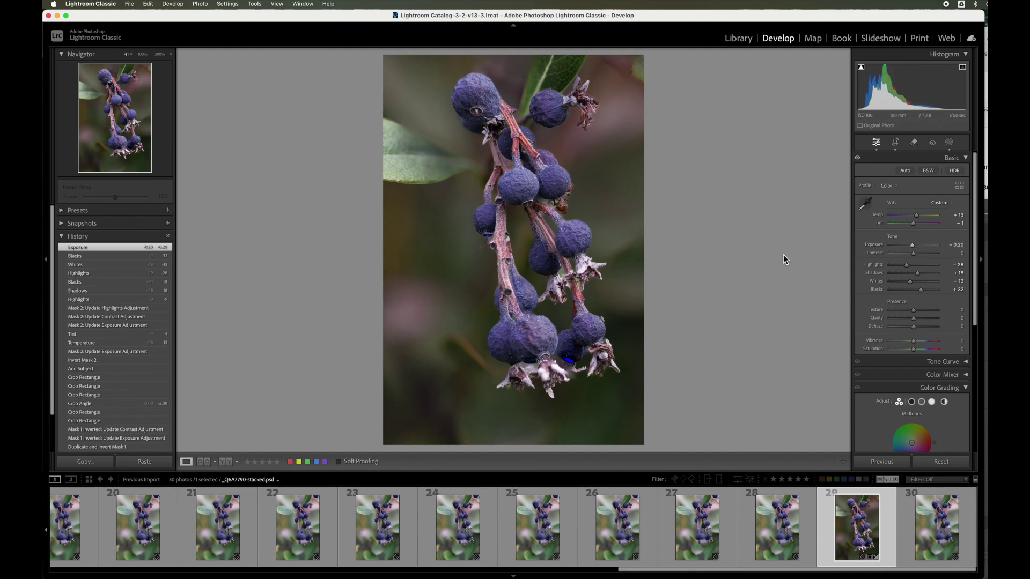
click(225, 462)
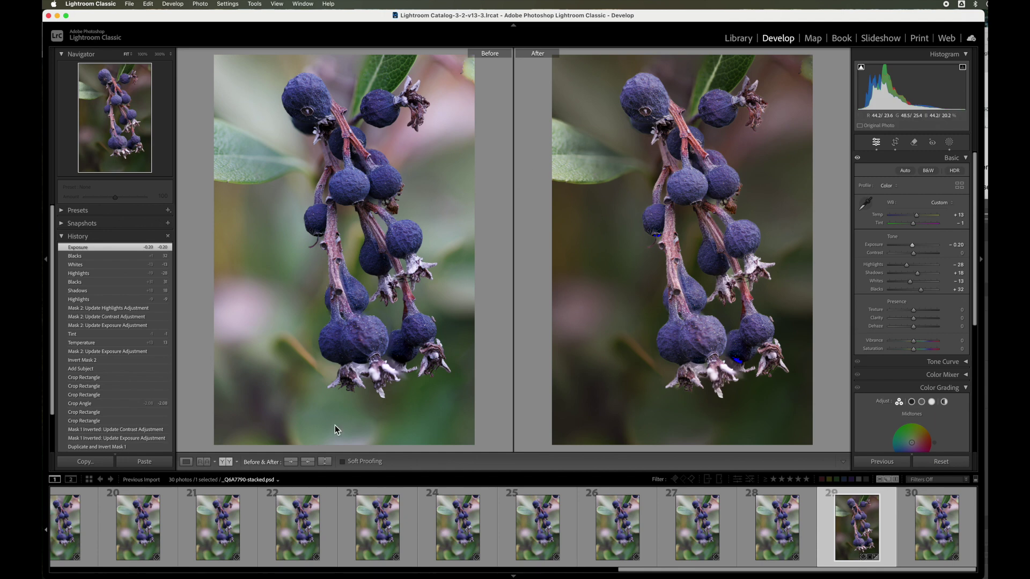
click(186, 461)
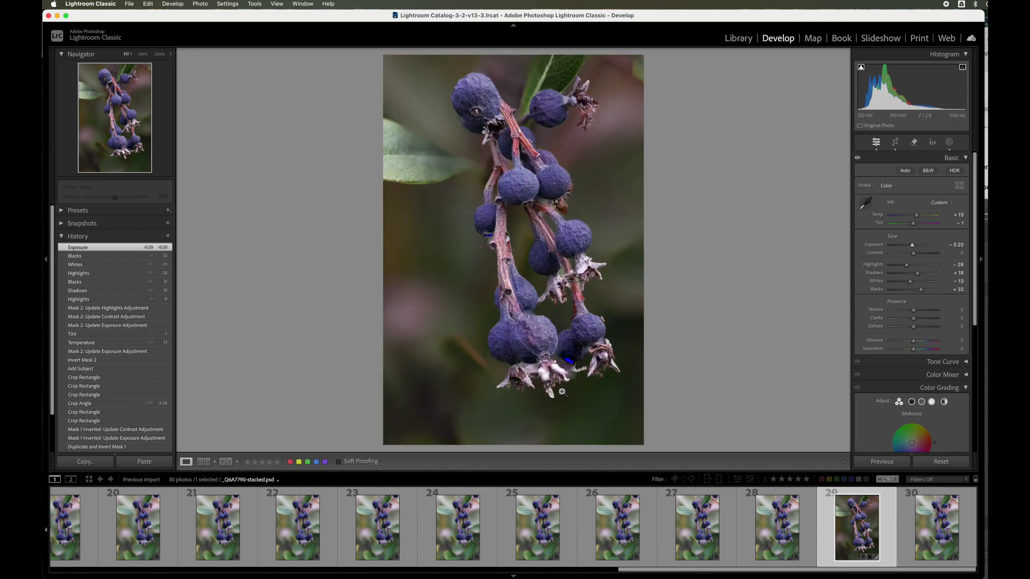
- Add a linear gradient mask over the photo's left side with exposure -0.98, highlights -43 and whites -26
click(950, 143)
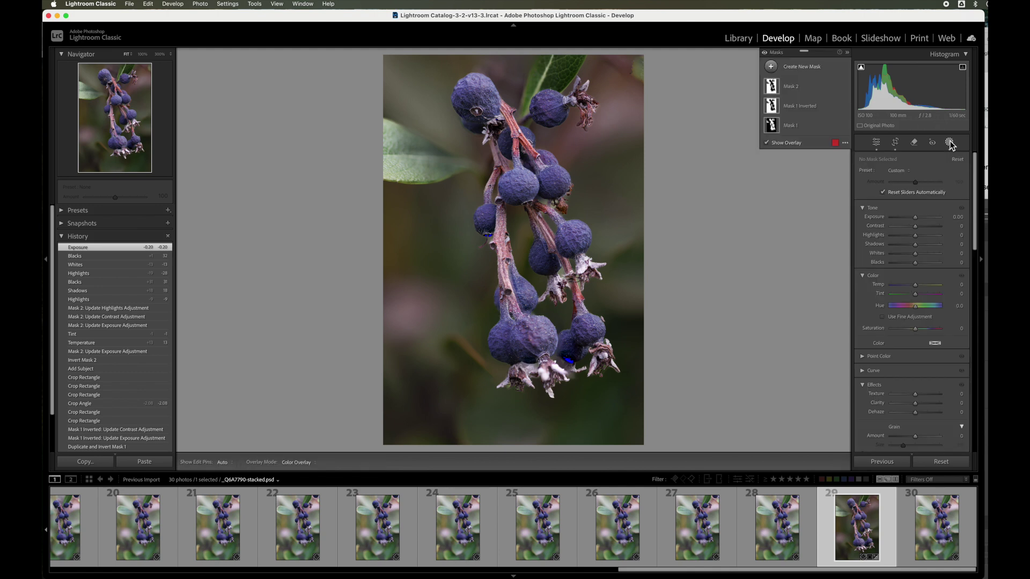
click(772, 67)
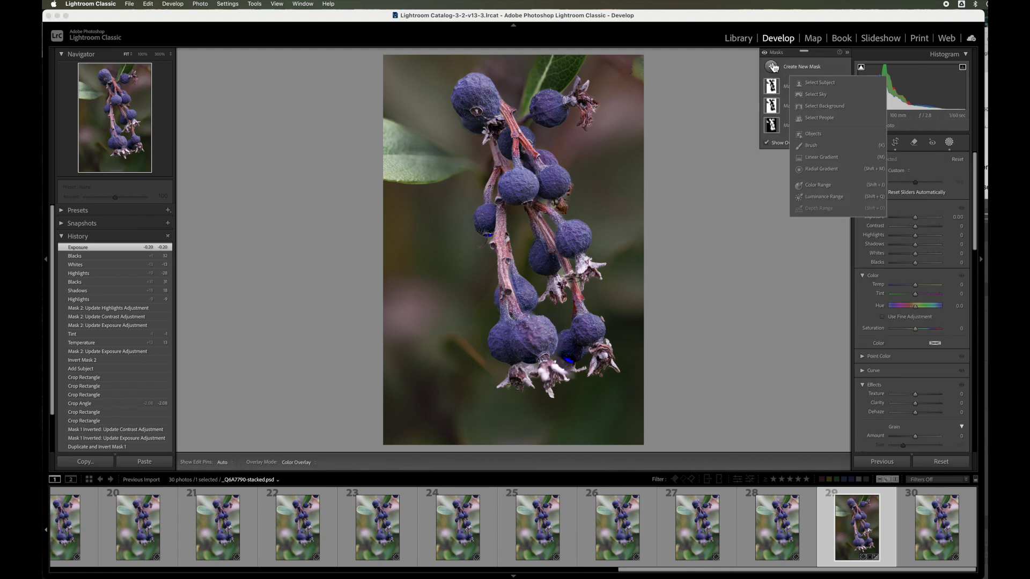
click(824, 161)
drag(407, 193, 469, 189)
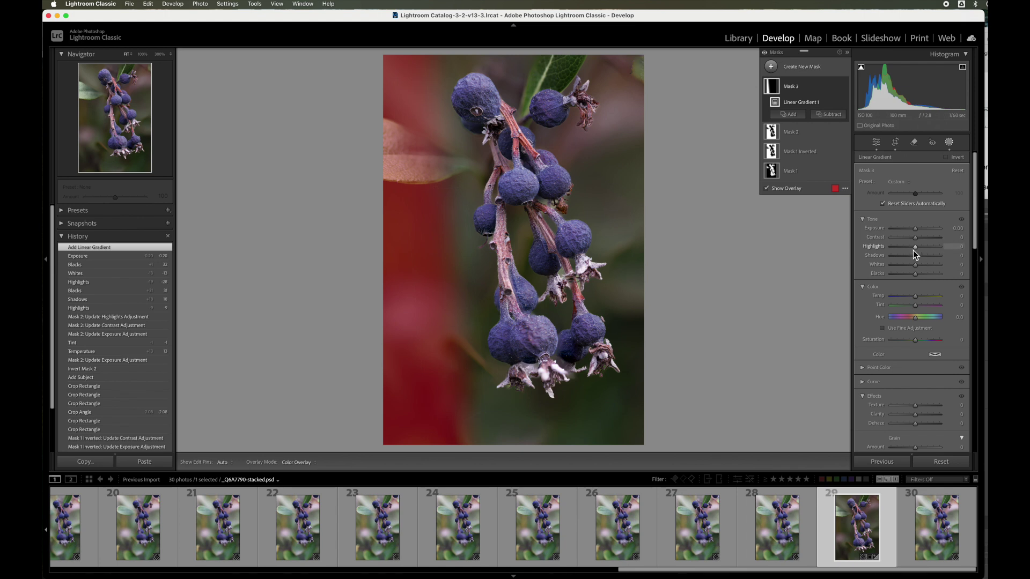
drag(916, 247, 909, 268)
drag(914, 228, 912, 231)
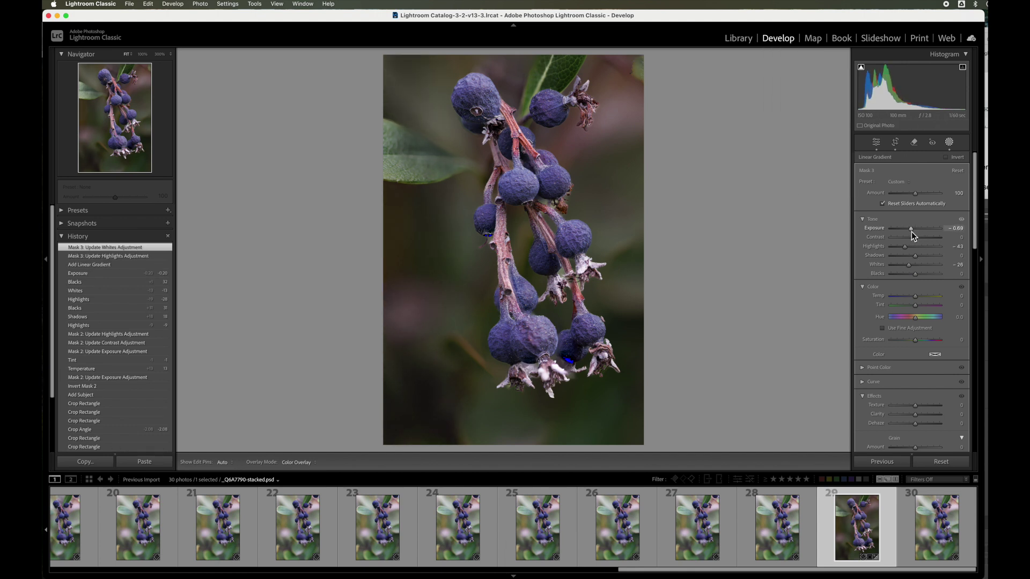
drag(911, 232, 912, 233)
- Subtract a size 13, flow 48 brush from the linear gradient mask, painting over the background along the photo's left edge
mouse_move(811, 106)
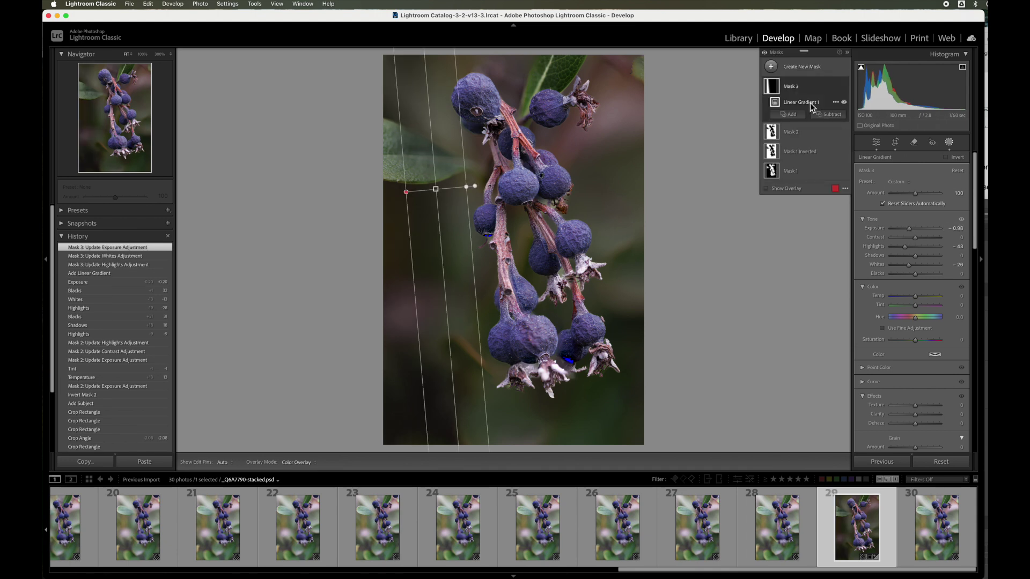
click(834, 115)
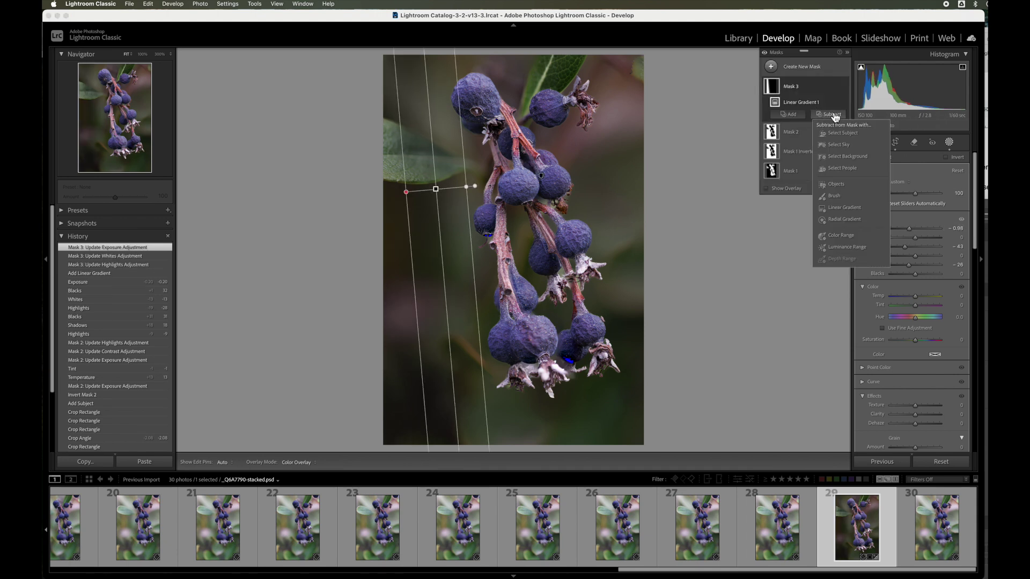
click(834, 196)
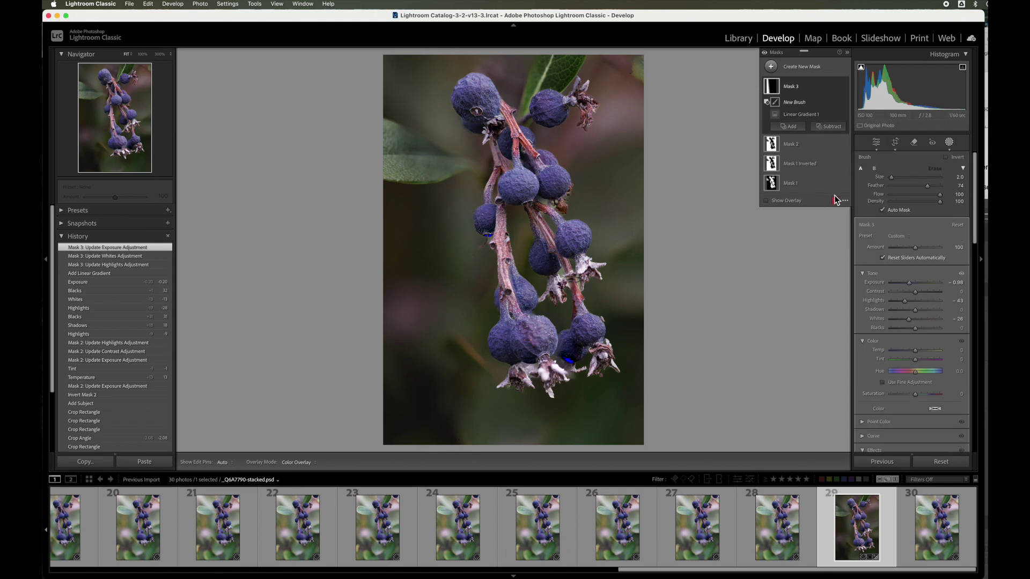
drag(942, 195, 919, 195)
click(767, 200)
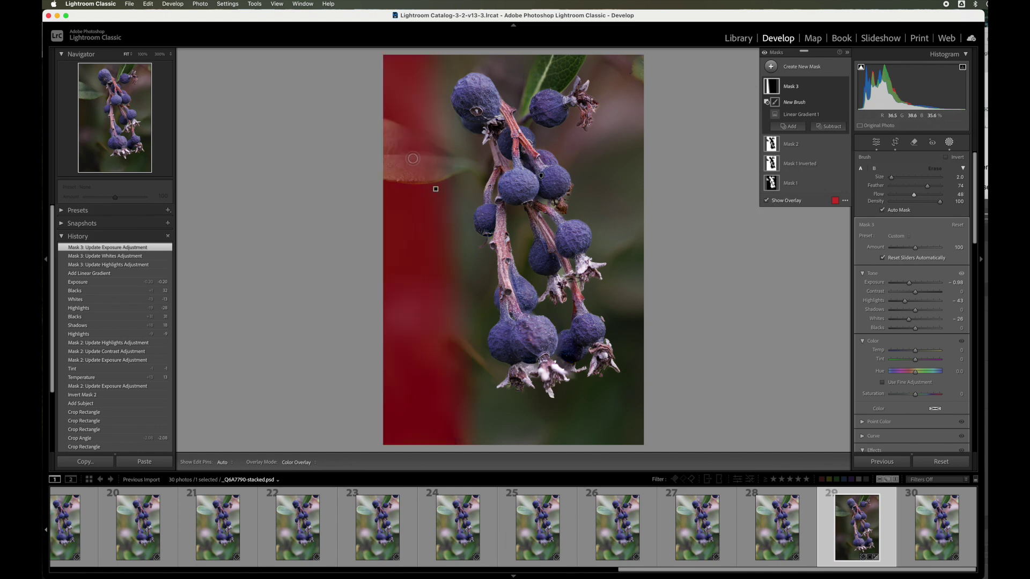
scroll(427, 235, up, 5)
key(h)
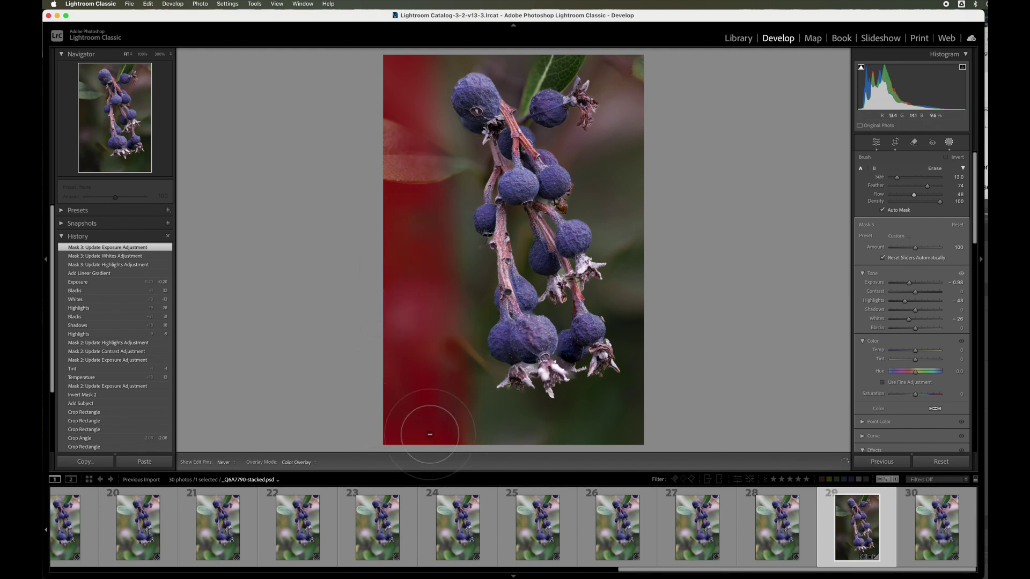
drag(403, 381, 409, 184)
mouse_move(429, 73)
mouse_down()
mouse_move(396, 62)
mouse_move(418, 86)
mouse_move(377, 71)
mouse_up()
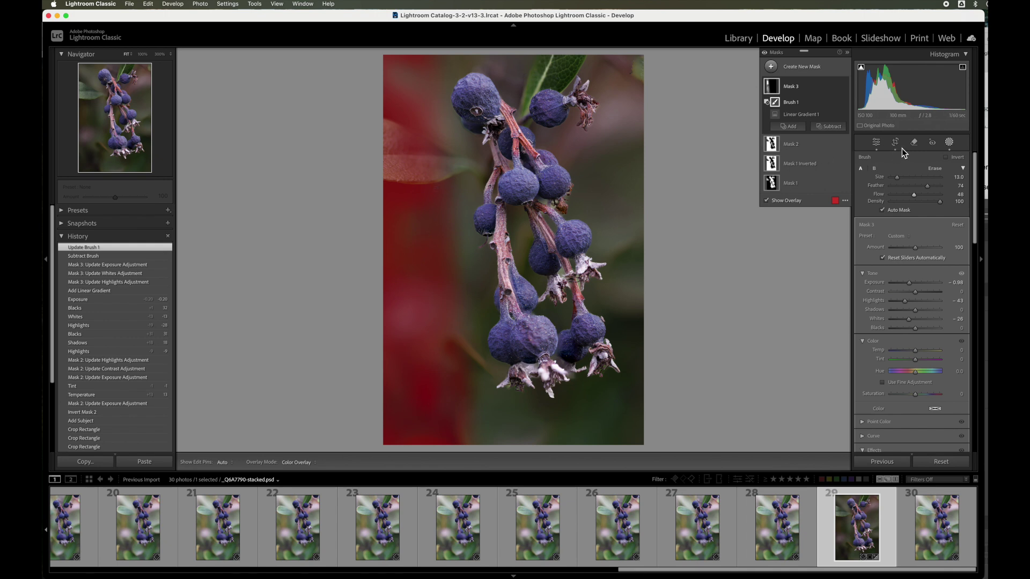
- Turn off the mask overlay and brush more of the gradient away in the photo's lower-left and upper-left background
click(768, 201)
key(h)
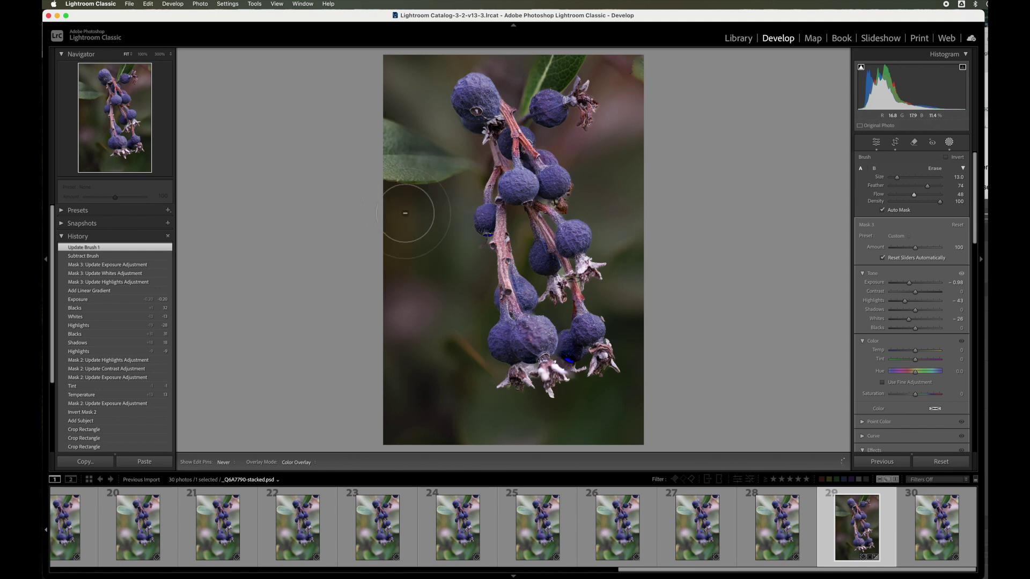
mouse_move(402, 373)
mouse_down()
mouse_move(421, 420)
mouse_move(446, 424)
mouse_up()
key(h)
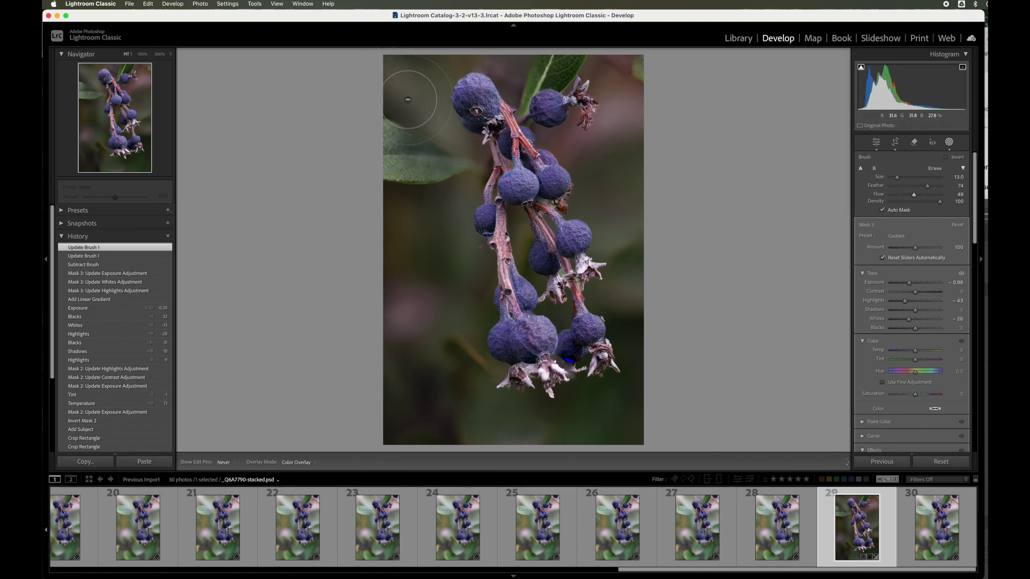
mouse_move(443, 68)
mouse_down()
mouse_move(423, 61)
mouse_move(380, 86)
mouse_move(397, 78)
mouse_move(382, 100)
mouse_move(410, 84)
mouse_up()
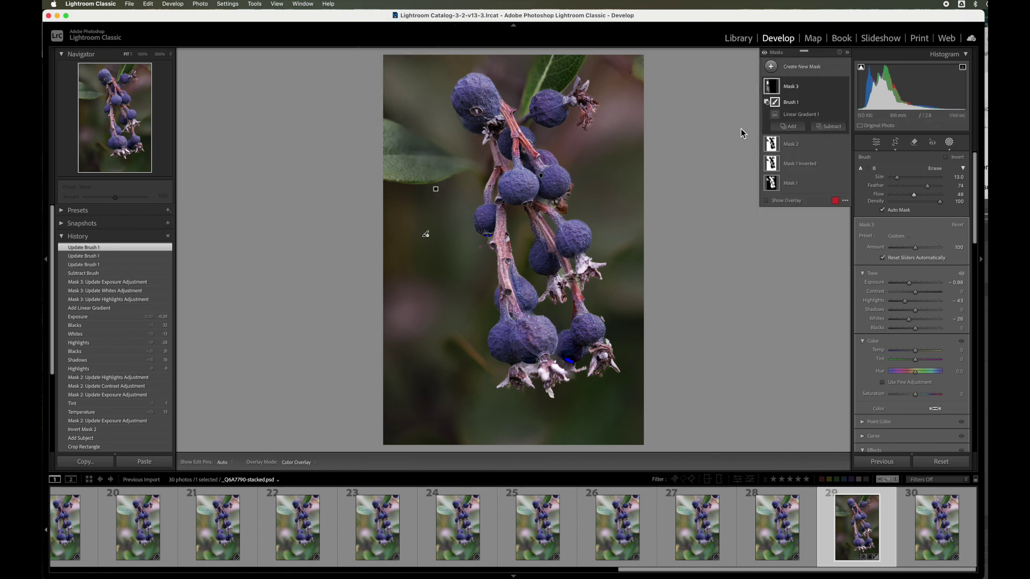
- Paint a new size 5 brush mask on the left leaf and darken it with exposure -1.13, highlights -22 and whites -16
click(771, 67)
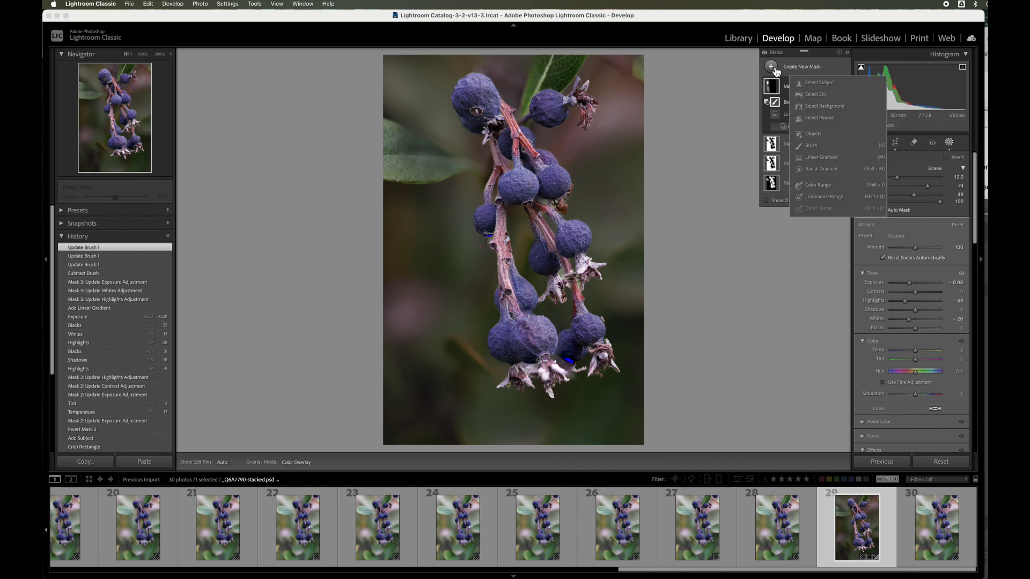
click(811, 145)
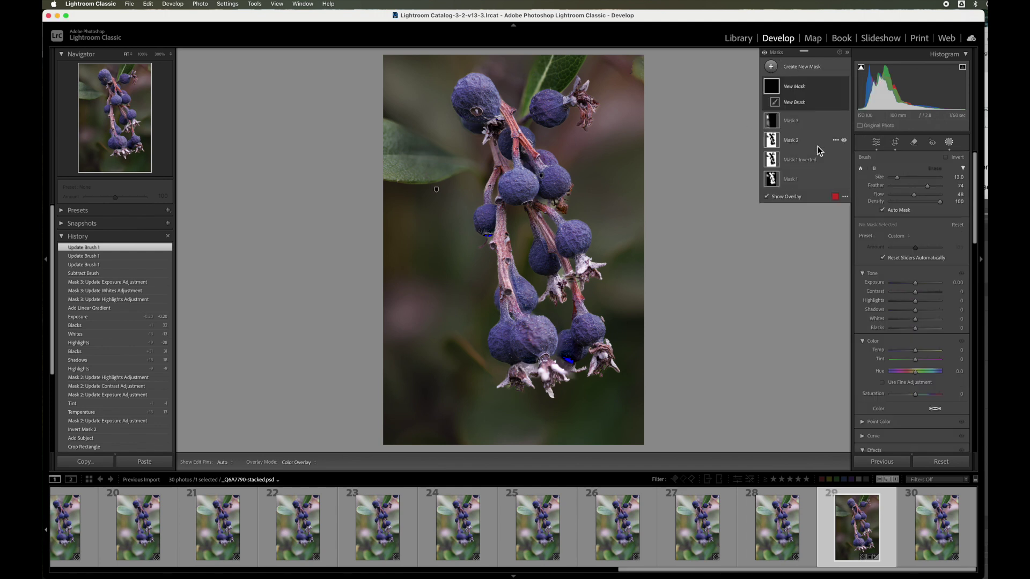
key(o)
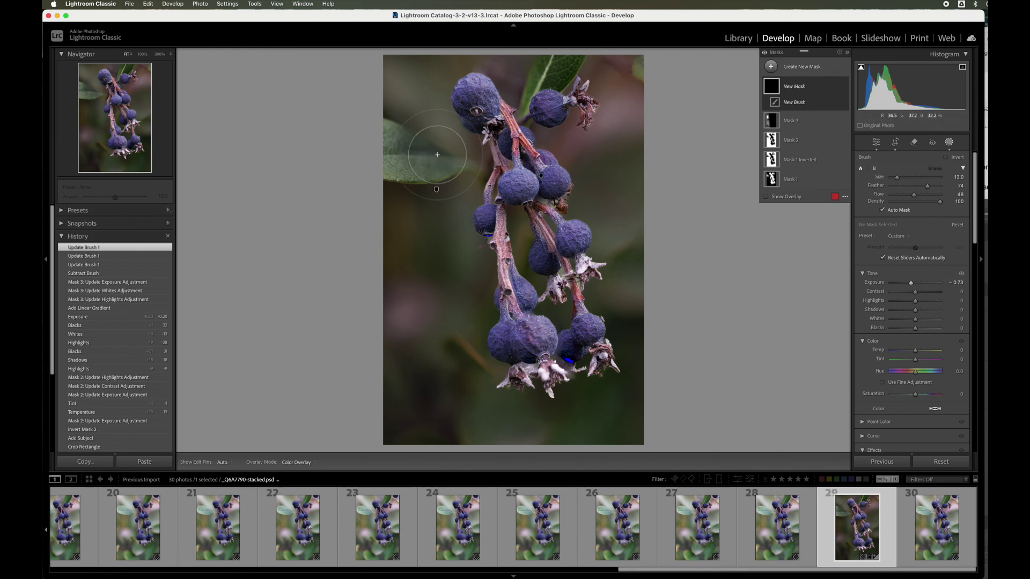
scroll(392, 145, down, 1)
scroll(392, 145, down, 7)
key(h)
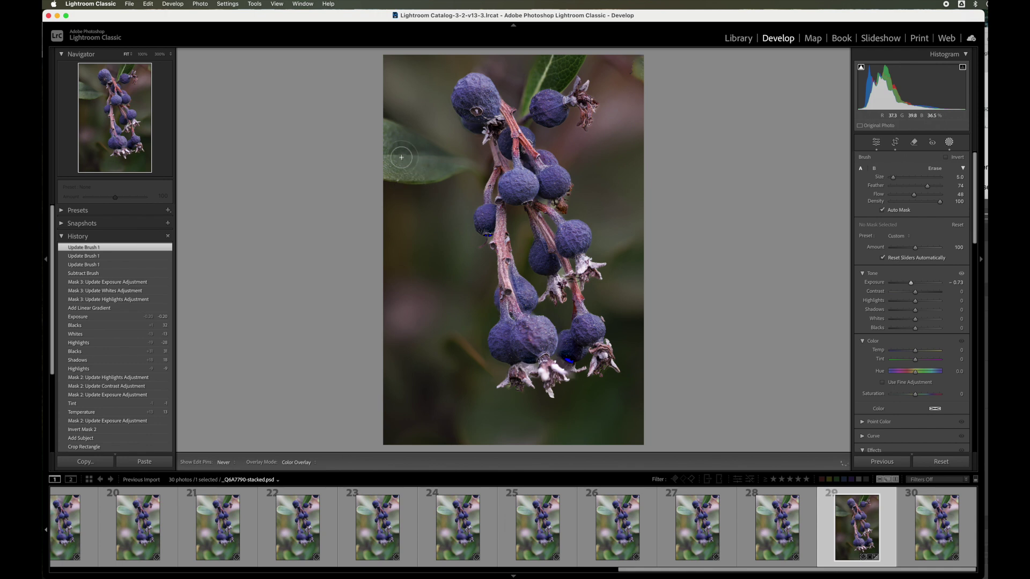
click(394, 139)
drag(911, 283, 911, 318)
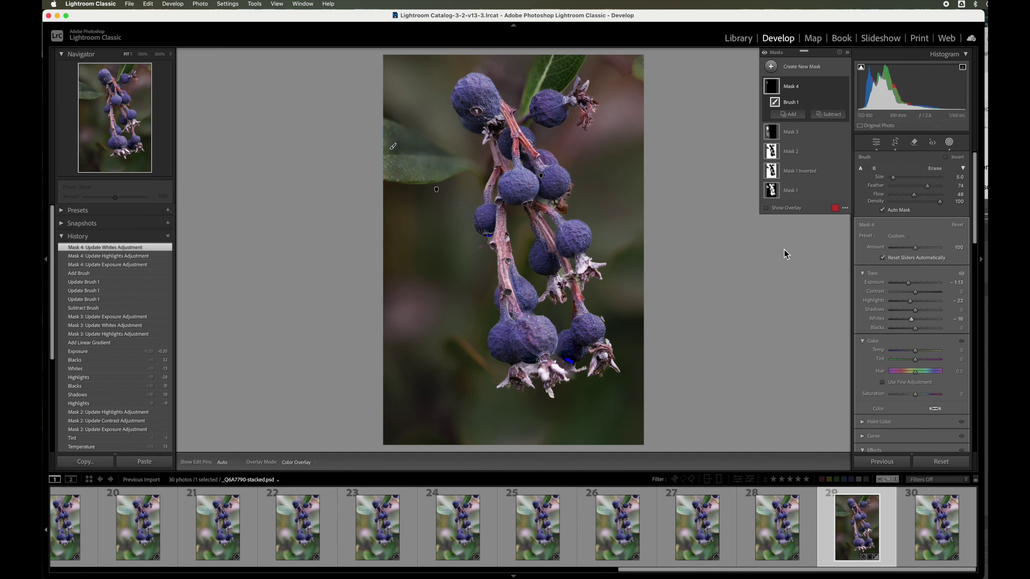
- Heal the bright spot in the photo's upper-right corner with a size 22 heal brush and refresh its source area
click(950, 143)
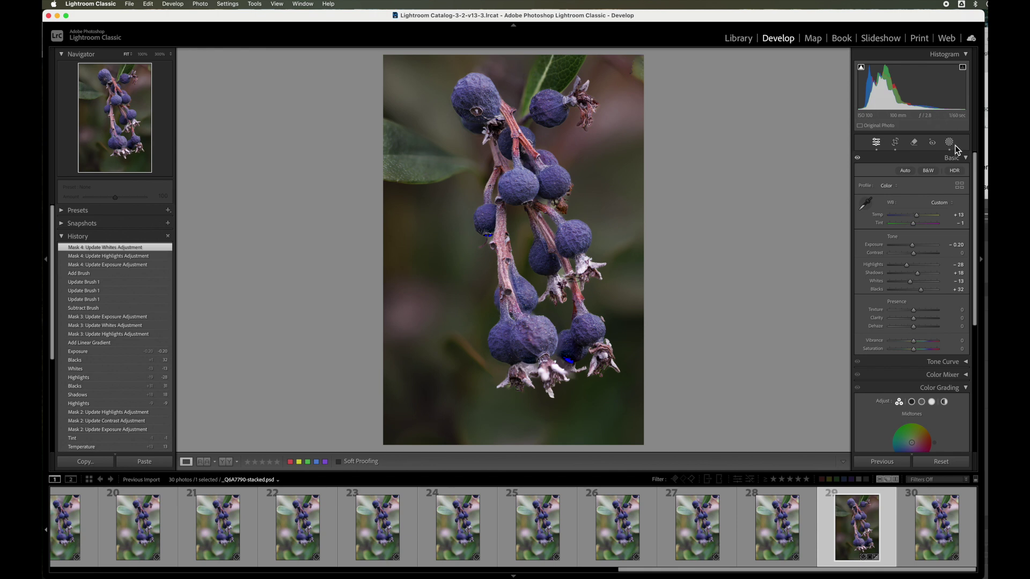
click(915, 144)
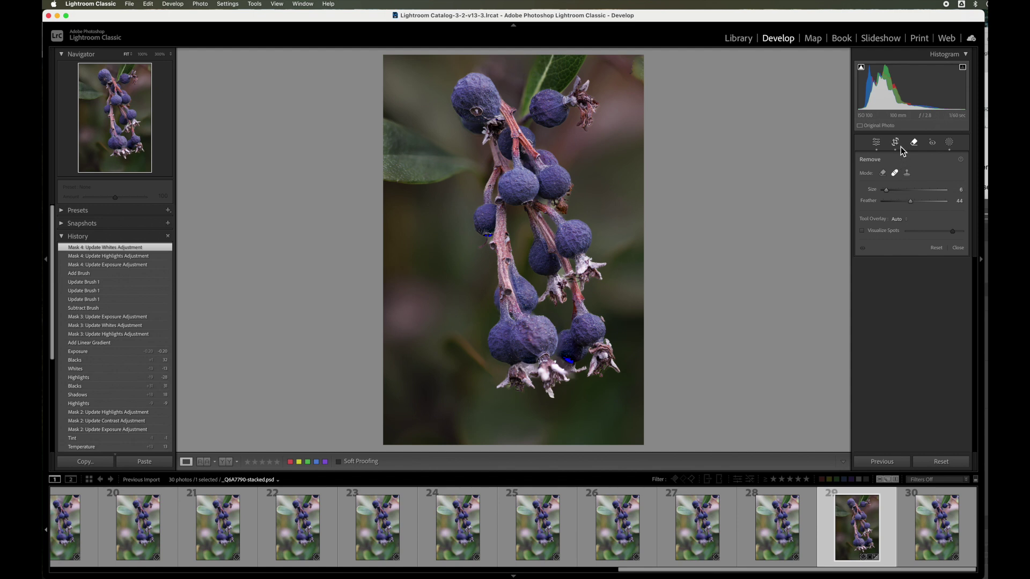
click(896, 170)
scroll(639, 69, up, 8)
click(640, 68)
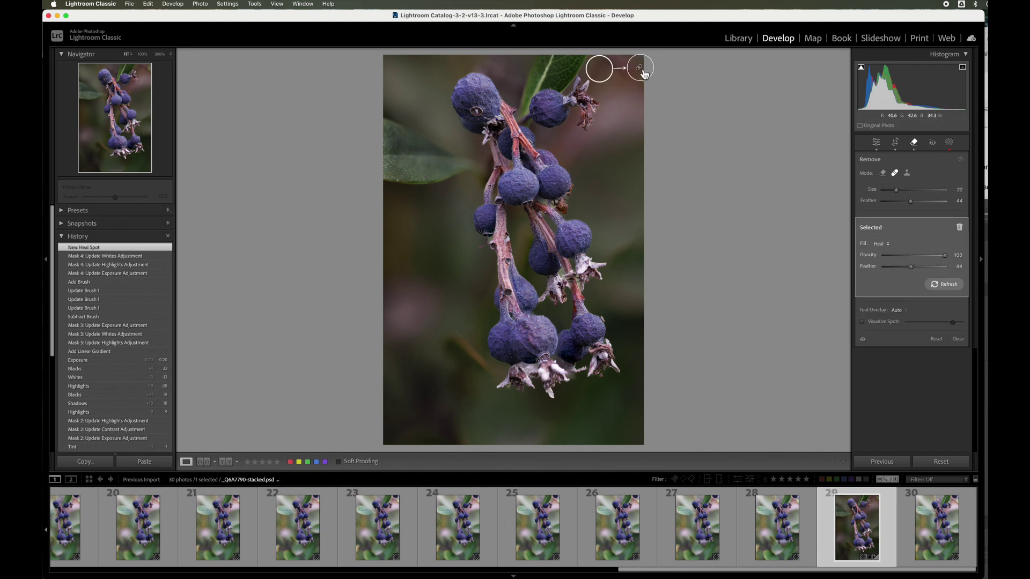
click(949, 286)
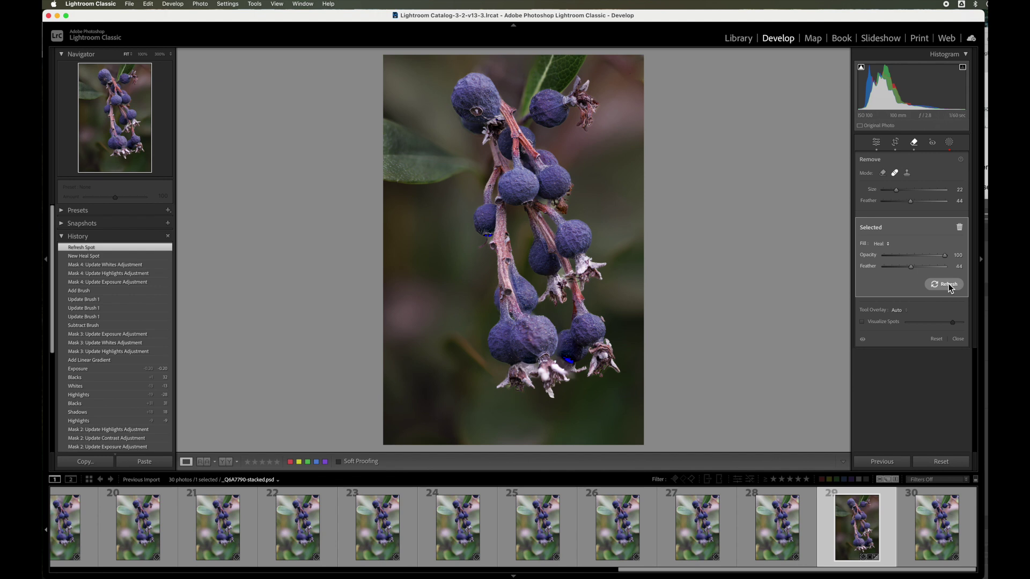